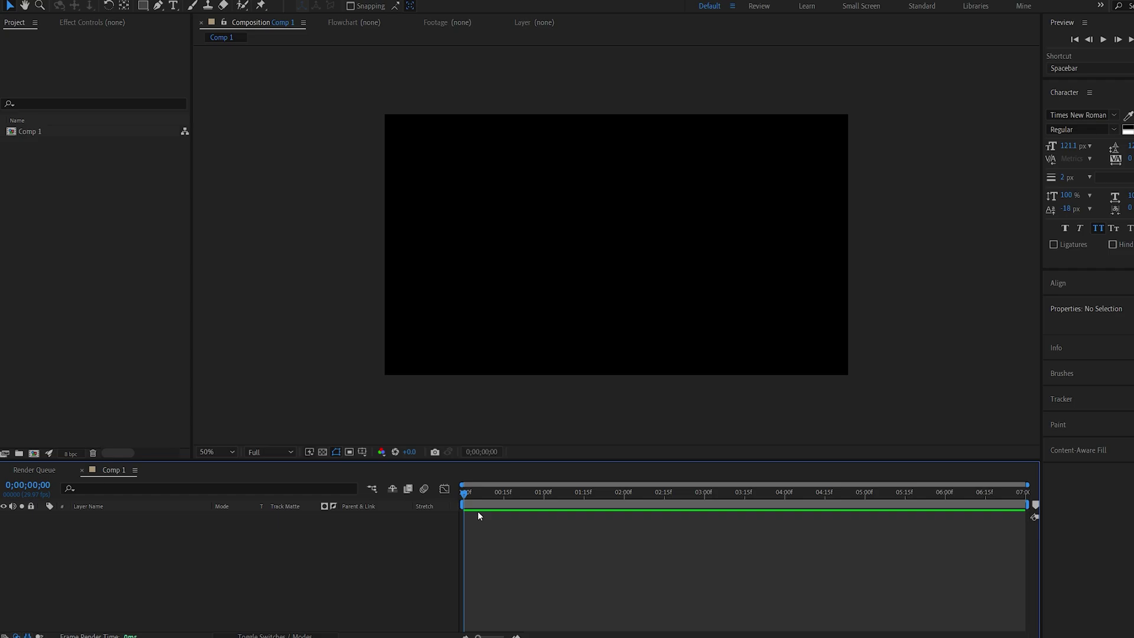
Step: Add a new solid layer named BG to Comp 1
{"action": "right_click", "coordinate": [413, 550]}
{"action": "mouse_move", "coordinate": [466, 422]}
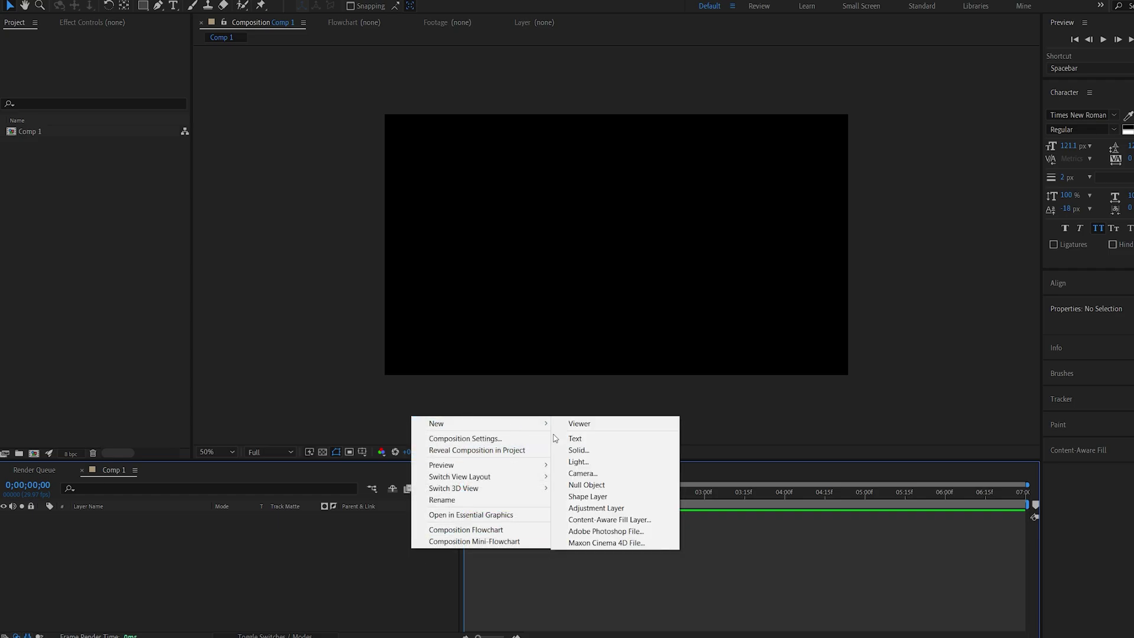
{"action": "left_click", "coordinate": [656, 451]}
{"action": "type", "text": "BG"}
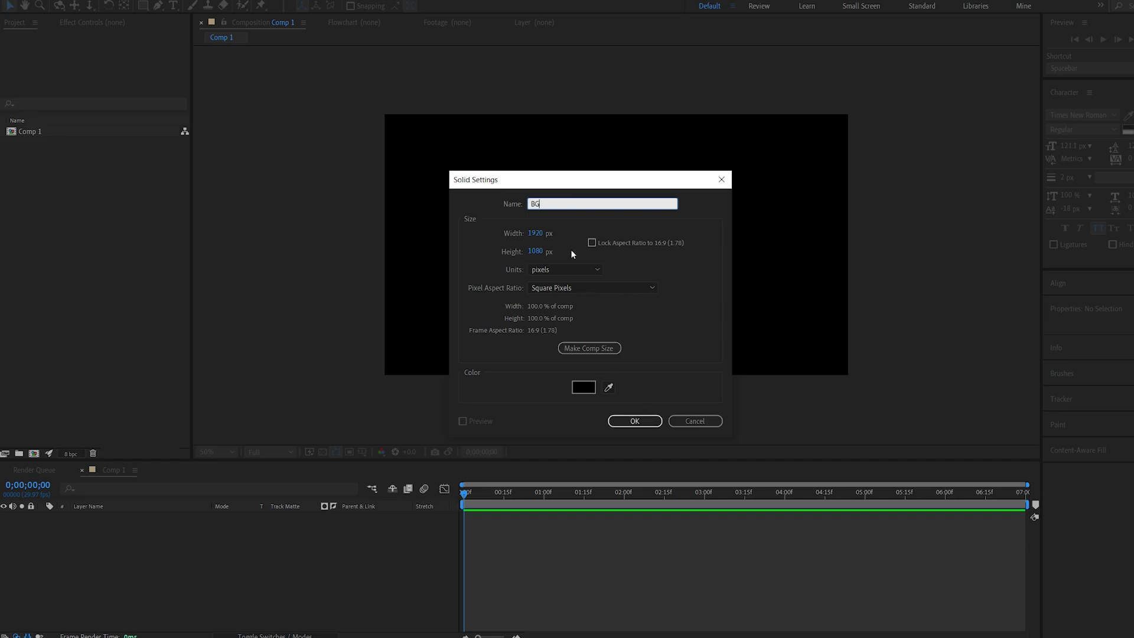
{"action": "left_click", "coordinate": [634, 421]}
Step: Add a second solid named Saber, sized 3000 × 2000 px
{"action": "right_click", "coordinate": [333, 537]}
{"action": "mouse_move", "coordinate": [382, 411]}
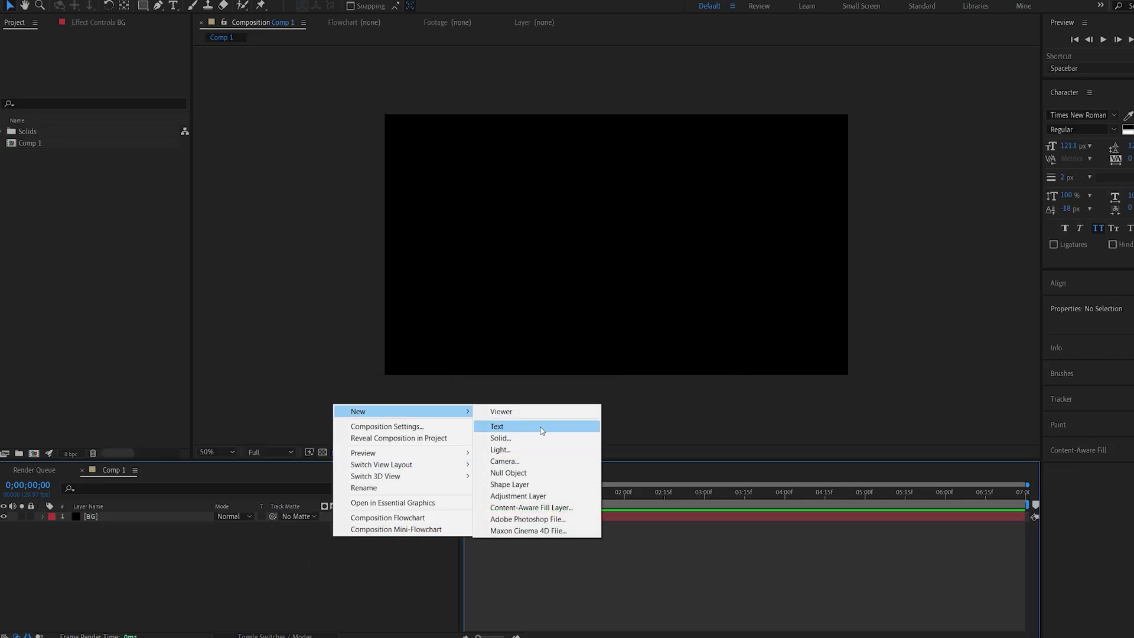
{"action": "left_click", "coordinate": [539, 438]}
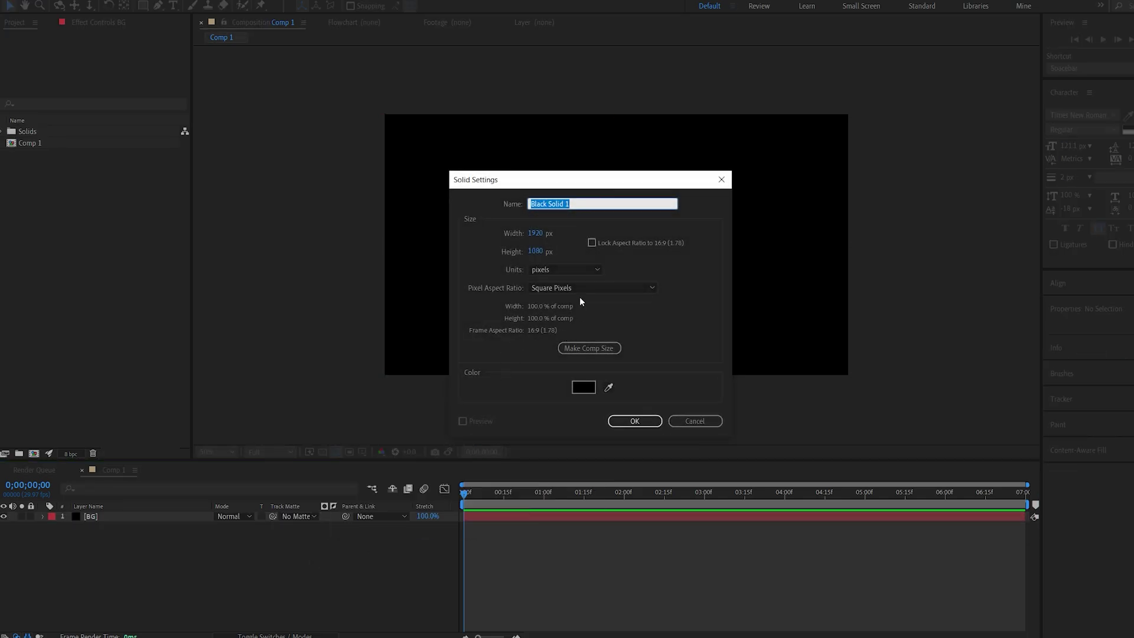
{"action": "type", "text": "Saber"}
{"action": "left_click", "coordinate": [535, 236]}
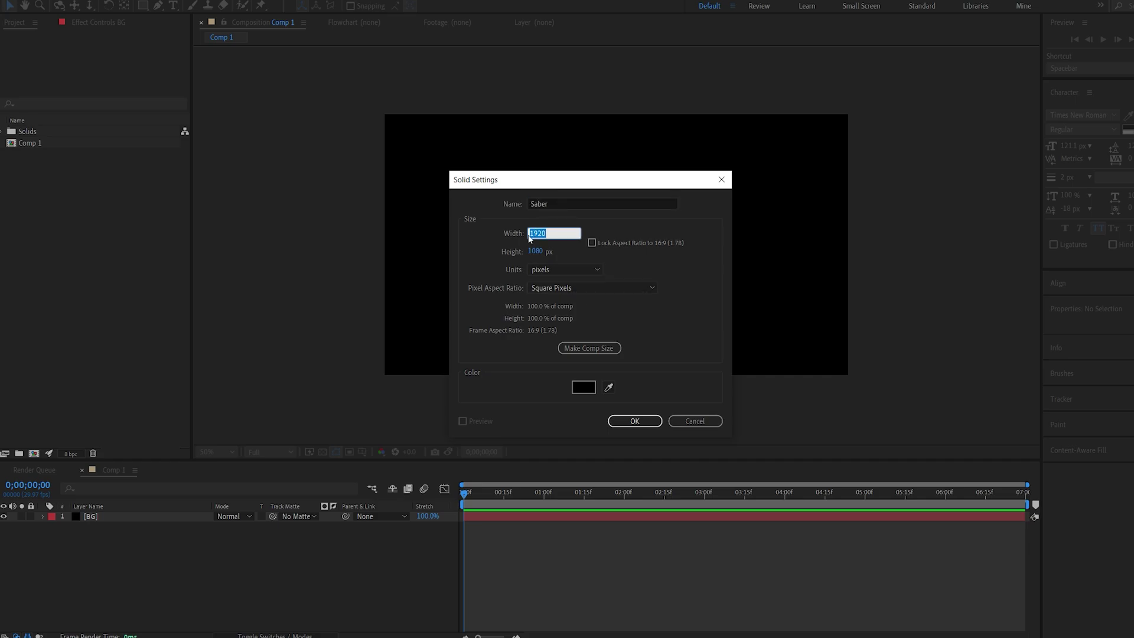
{"action": "type", "text": "3000"}
{"action": "left_click", "coordinate": [536, 252]}
{"action": "type", "text": "2000"}
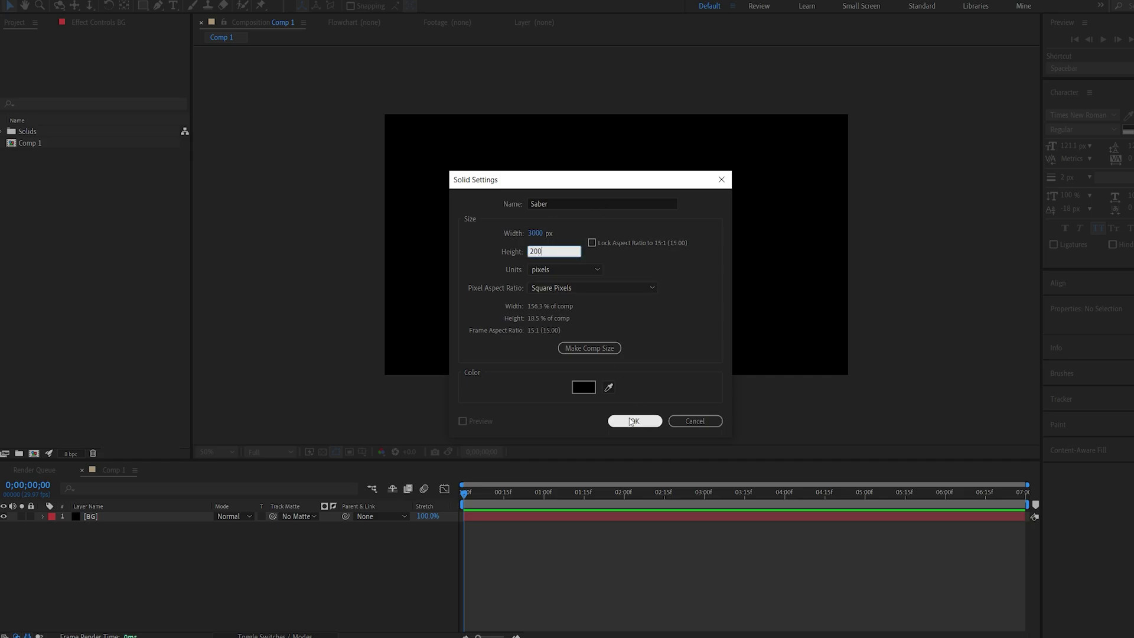
{"action": "left_click", "coordinate": [629, 422]}
Step: Apply the Saber effect to the Saber solid and zoom the view to 25%
{"action": "key", "text": "ctrl+space"}
{"action": "type", "text": "s"}
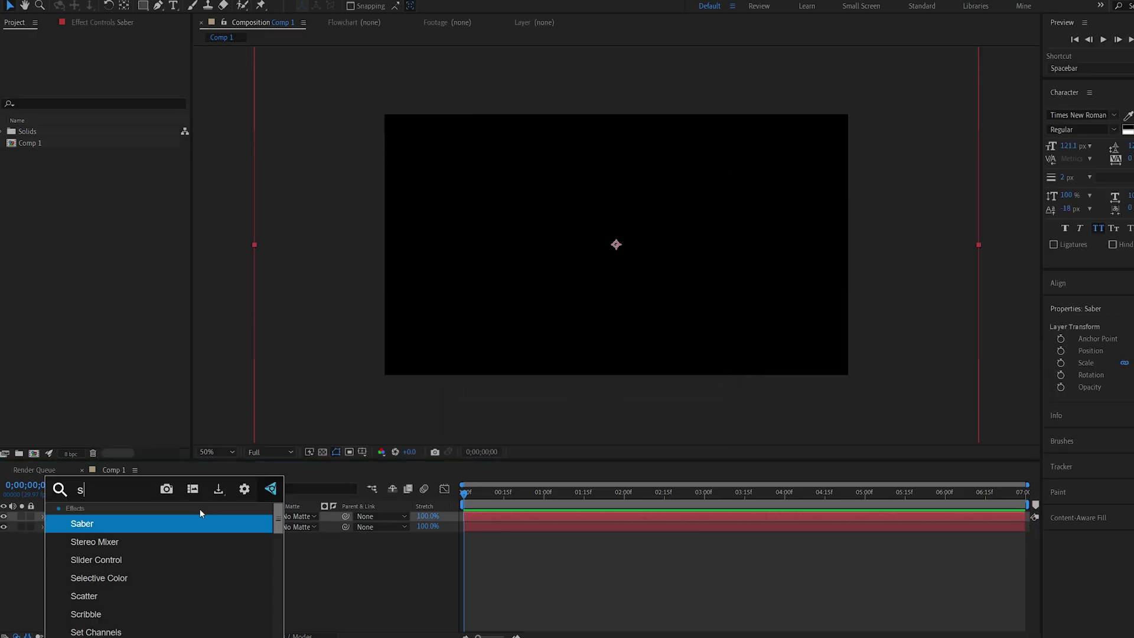
{"action": "type", "text": "aber"}
{"action": "left_click", "coordinate": [116, 521]}
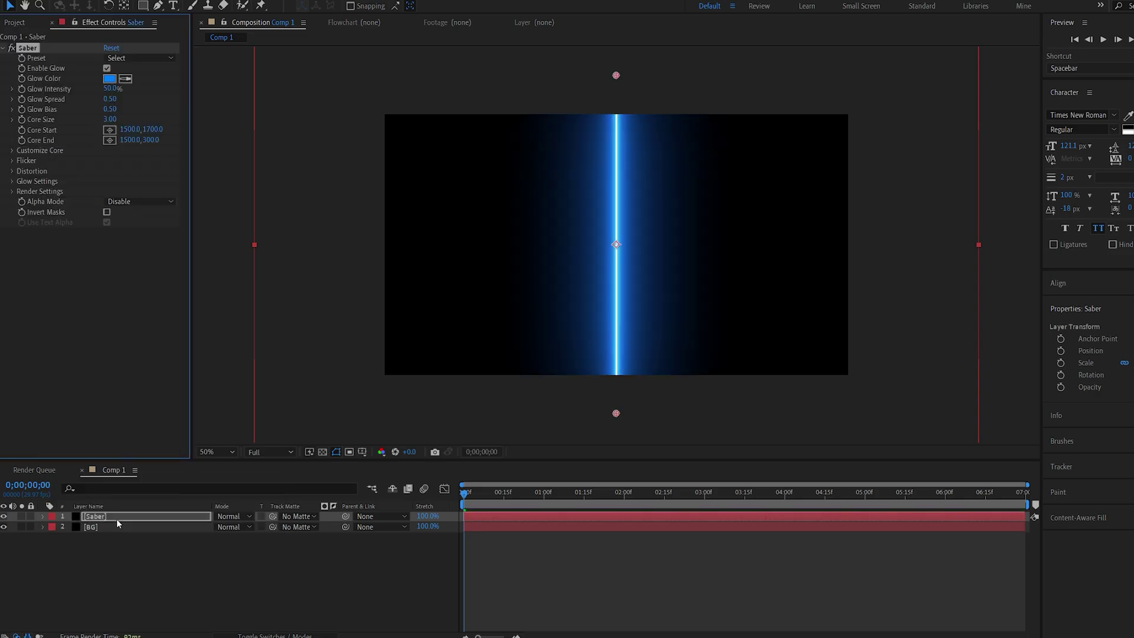
{"action": "key", "text": "comma"}
Step: Draw an S-shaped mask with the Pen tool and adjust its three points onto the saber
{"action": "left_click", "coordinate": [158, 6]}
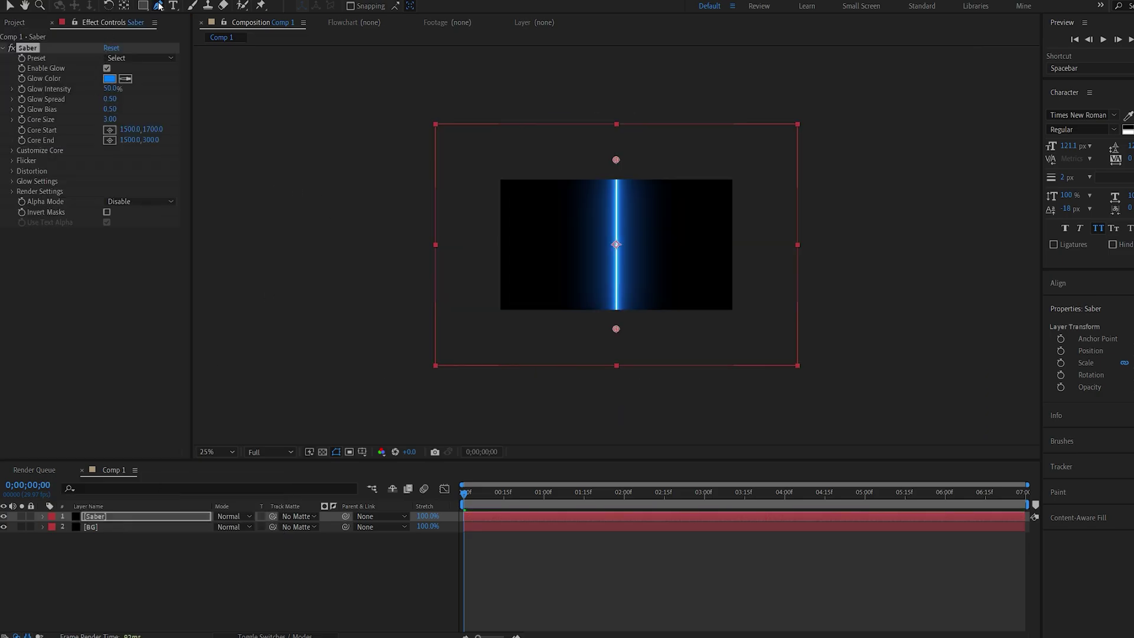
{"action": "left_click_drag", "start_coordinate": [575, 166], "coordinate": [600, 163]}
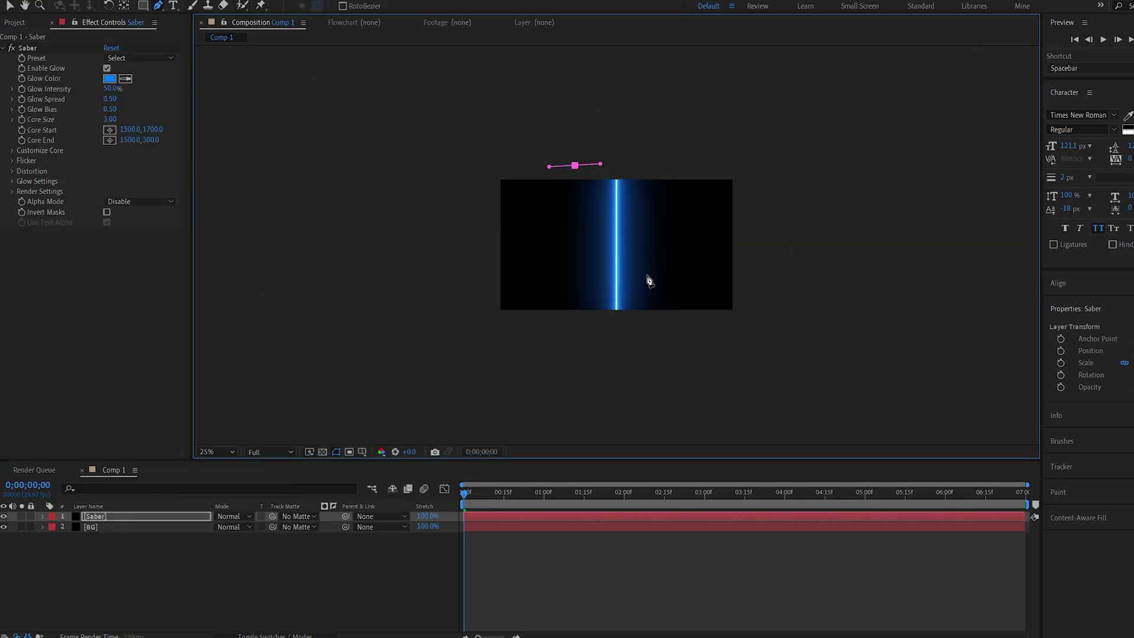
{"action": "left_click_drag", "start_coordinate": [639, 267], "coordinate": [670, 343]}
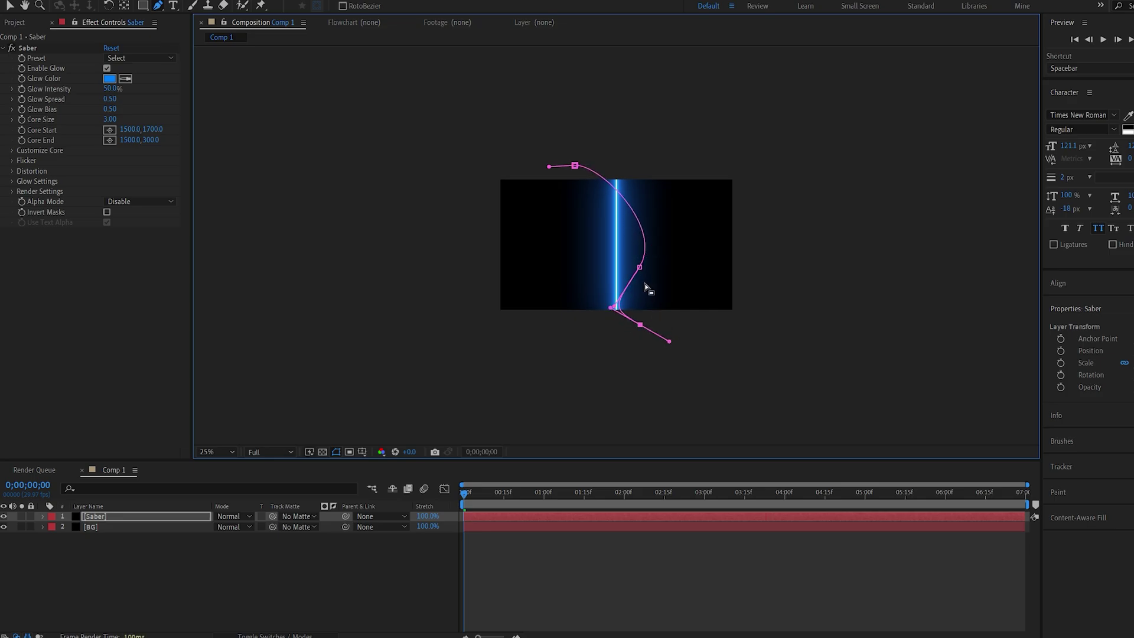
{"action": "key", "text": "v"}
{"action": "left_click_drag", "start_coordinate": [640, 267], "coordinate": [616, 249]}
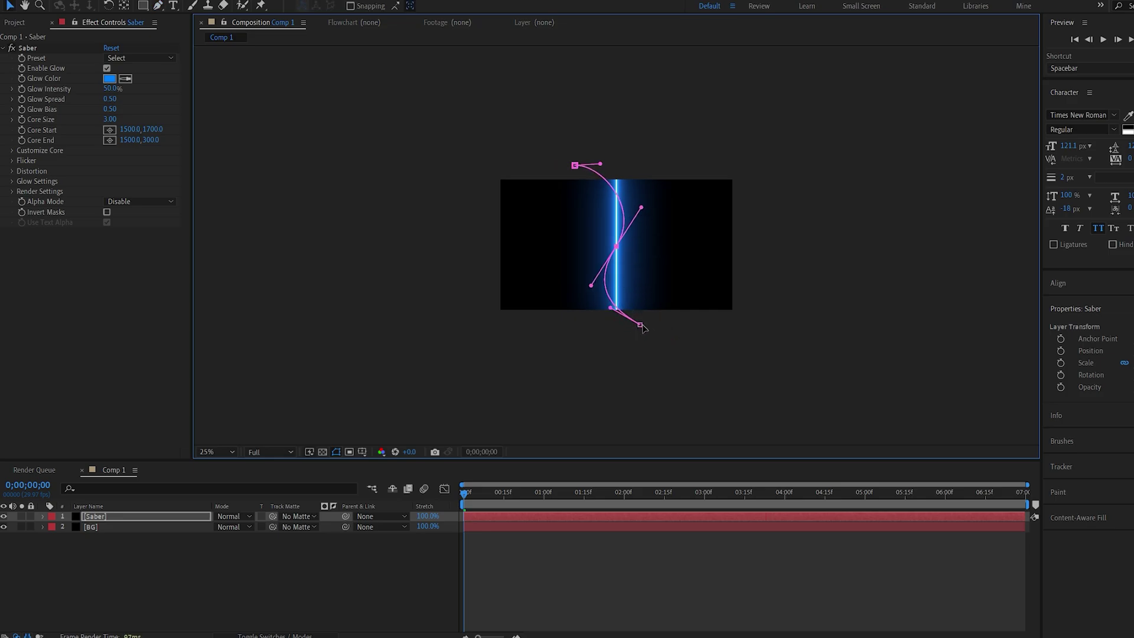
{"action": "left_click_drag", "start_coordinate": [641, 325], "coordinate": [634, 324]}
{"action": "left_click_drag", "start_coordinate": [585, 168], "coordinate": [592, 167]}
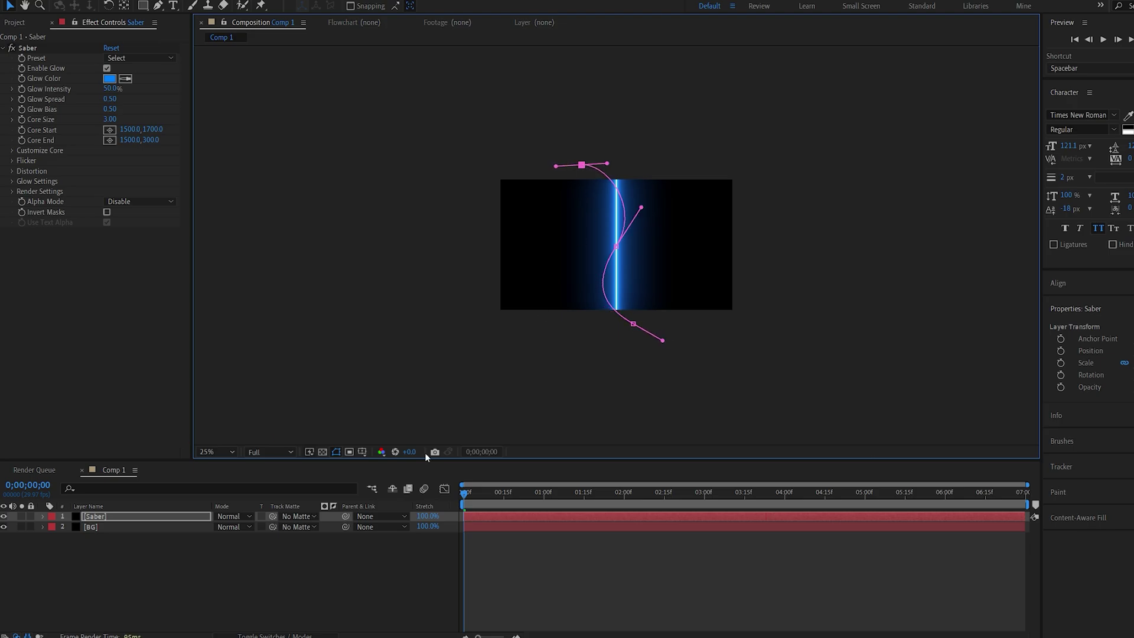
Step: Enlarge the whole mask path with a free transform
{"action": "left_click", "coordinate": [107, 554]}
{"action": "left_click", "coordinate": [96, 518]}
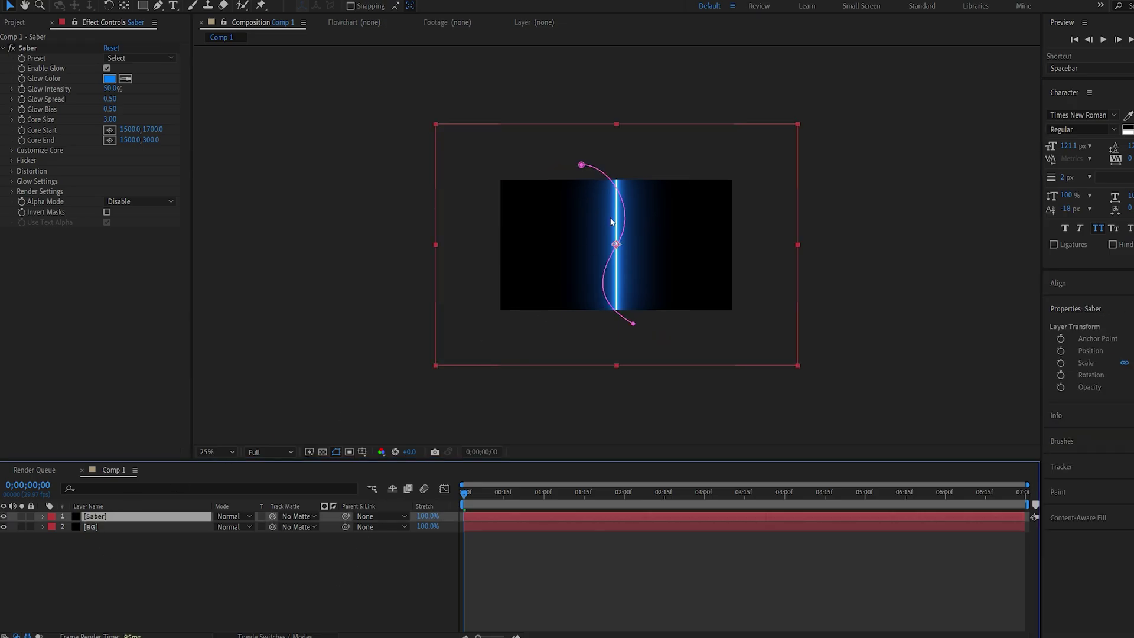
{"action": "double_click", "coordinate": [634, 325]}
{"action": "left_click_drag", "start_coordinate": [662, 339], "coordinate": [673, 348]}
{"action": "left_click", "coordinate": [115, 520]}
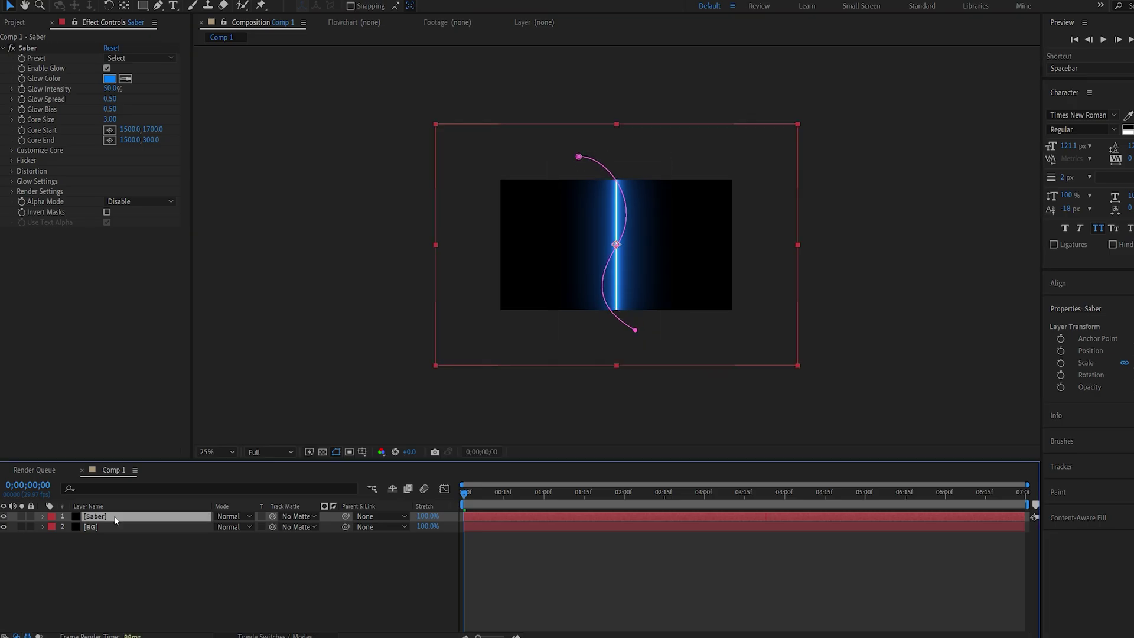
Step: Set Customize Core > Core Type to Layer Masks and hide the mask outline
{"action": "left_click", "coordinate": [12, 152]}
{"action": "left_click", "coordinate": [122, 162]}
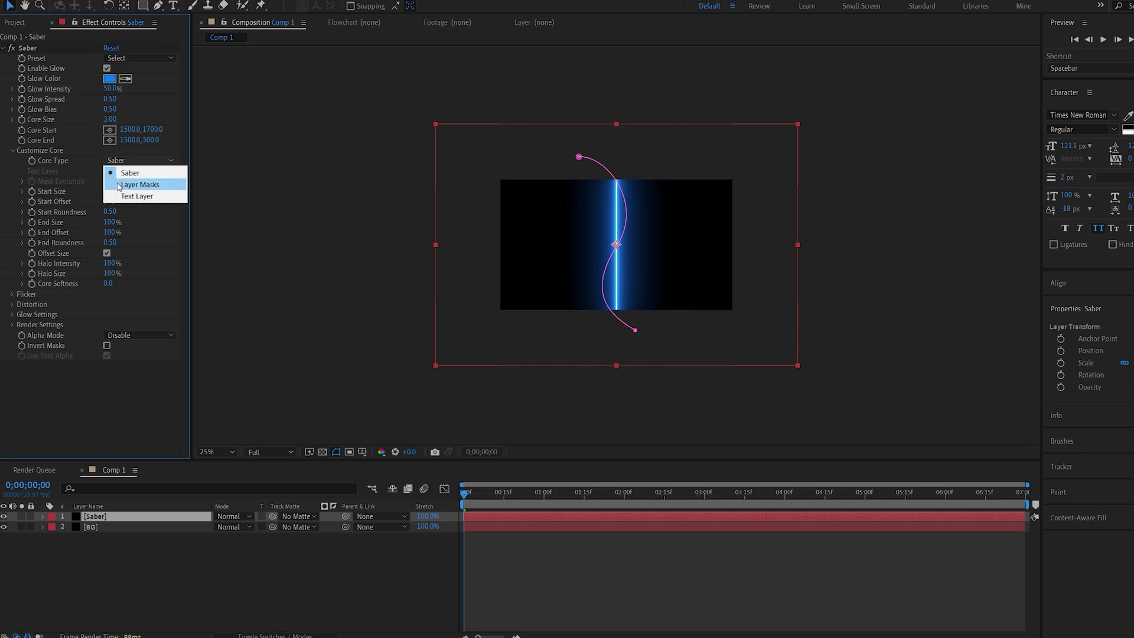
{"action": "left_click", "coordinate": [122, 182]}
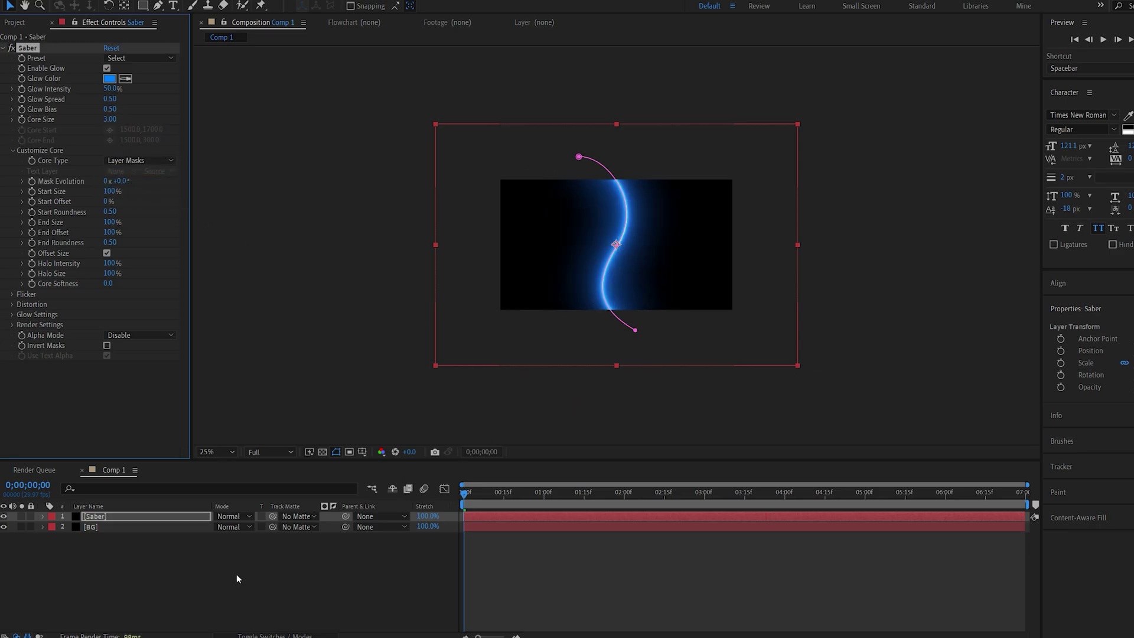
{"action": "left_click", "coordinate": [335, 453]}
{"action": "left_click", "coordinate": [269, 579]}
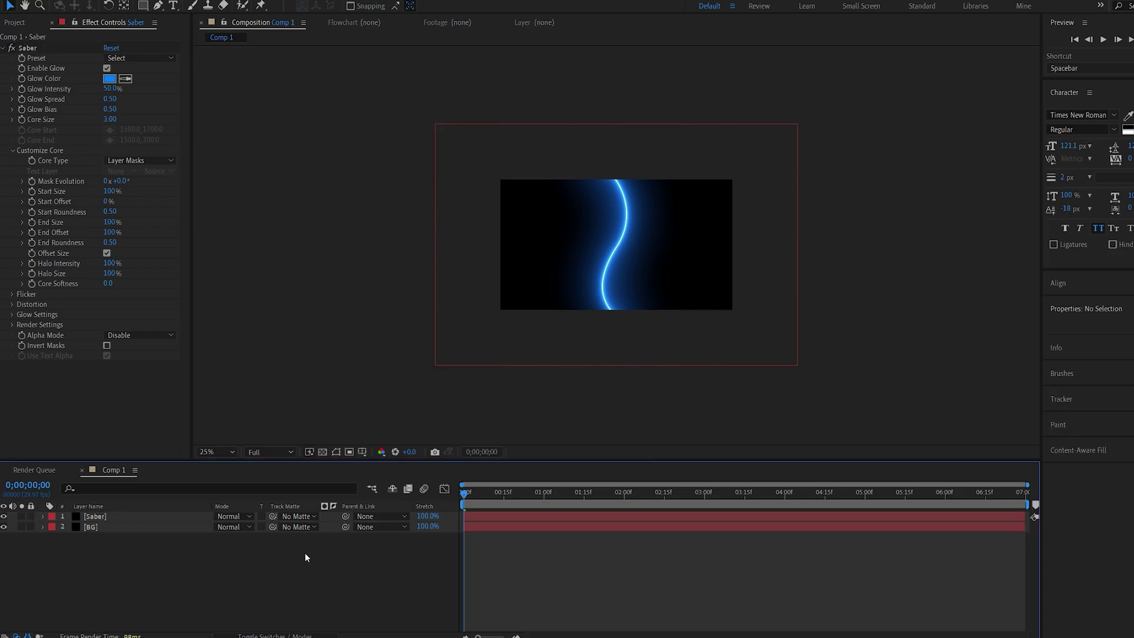
{"action": "right_click", "coordinate": [306, 552]}
Step: Add a camera and a null object to the composition
{"action": "mouse_move", "coordinate": [345, 430]}
{"action": "left_click", "coordinate": [506, 478]}
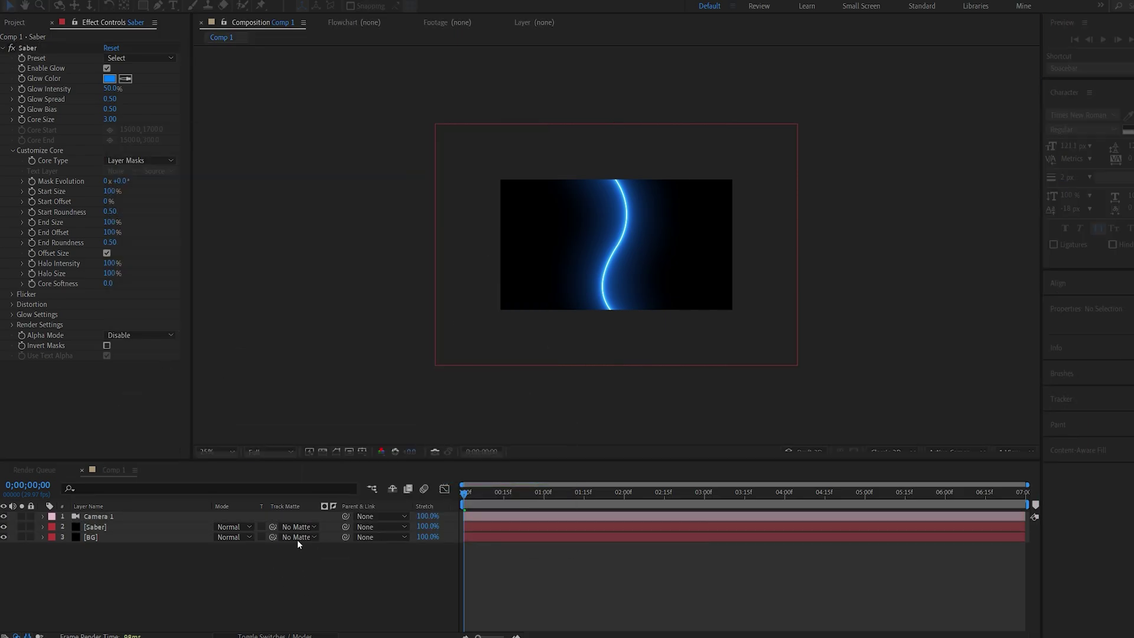
{"action": "right_click", "coordinate": [272, 562]}
{"action": "mouse_move", "coordinate": [367, 438]}
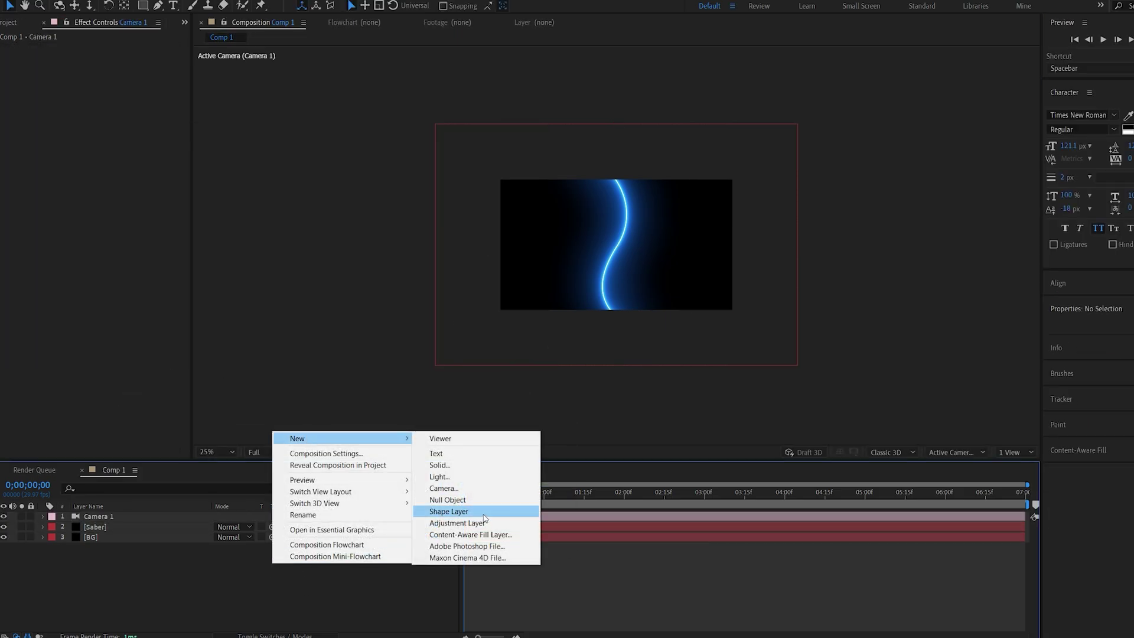
{"action": "left_click", "coordinate": [466, 500]}
Step: Set a starting keyframe on the Saber layer's Mask Path
{"action": "left_click", "coordinate": [143, 594]}
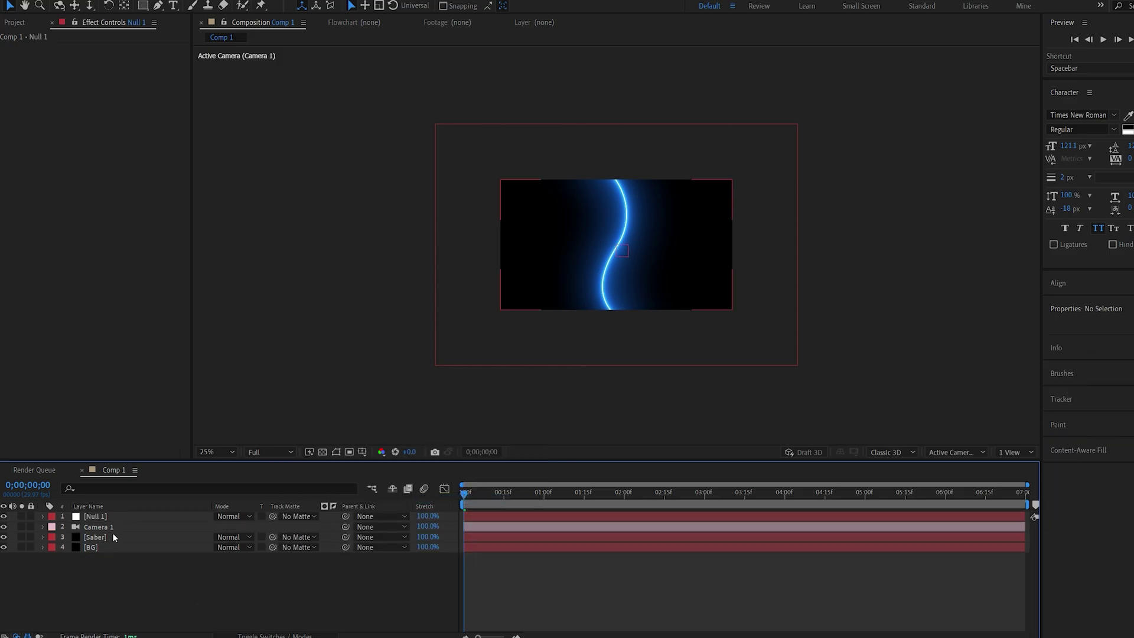
{"action": "left_click", "coordinate": [104, 534]}
{"action": "key", "text": "m"}
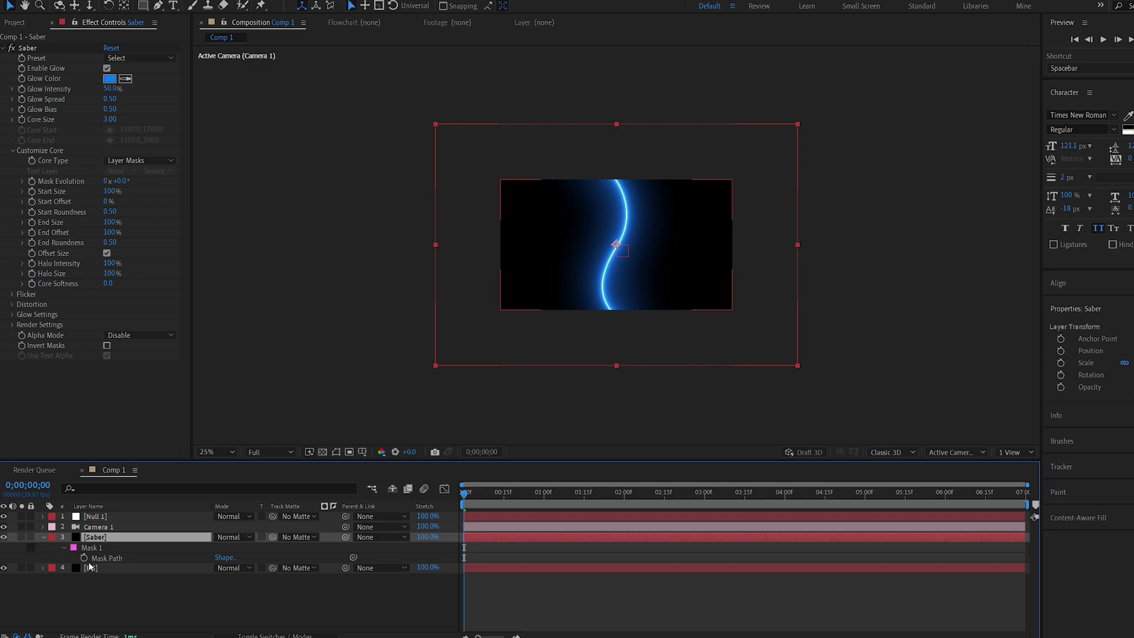
{"action": "left_click", "coordinate": [84, 557]}
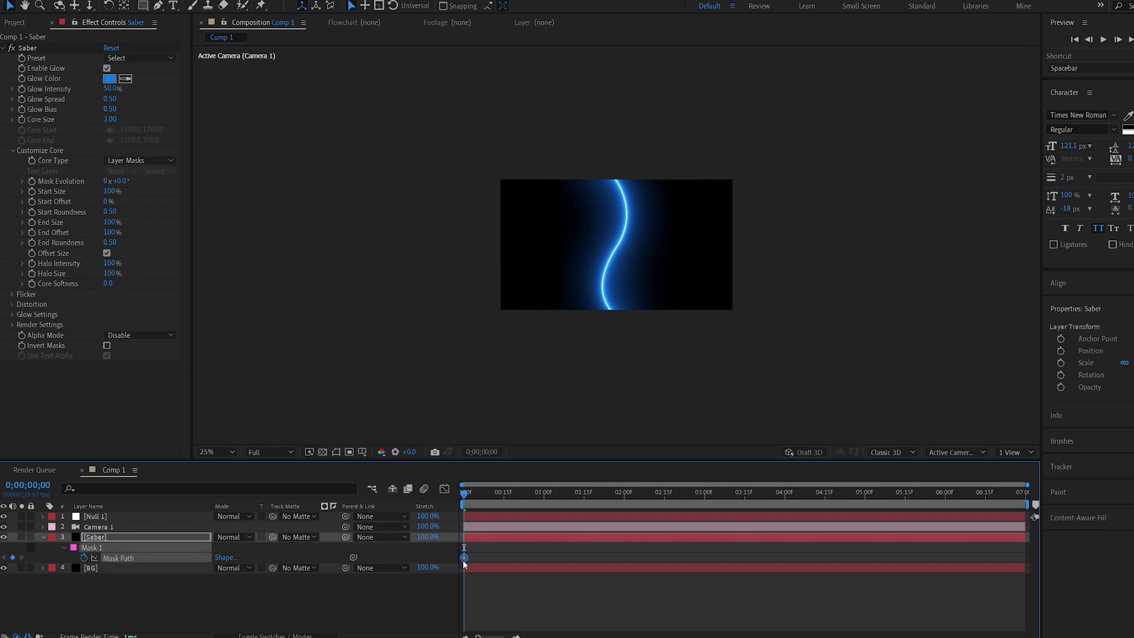
Step: Keyframe Null 1's Position, paste the mask path as its motion, and scrub to check it
{"action": "left_click", "coordinate": [106, 576]}
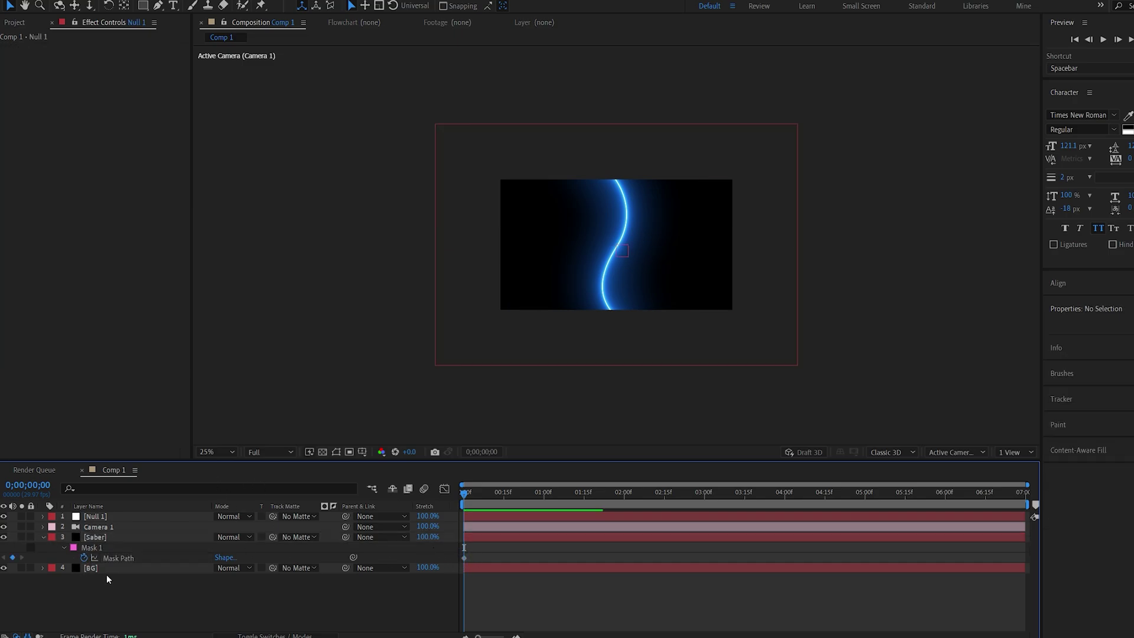
{"action": "left_click", "coordinate": [102, 519]}
{"action": "key", "text": "p"}
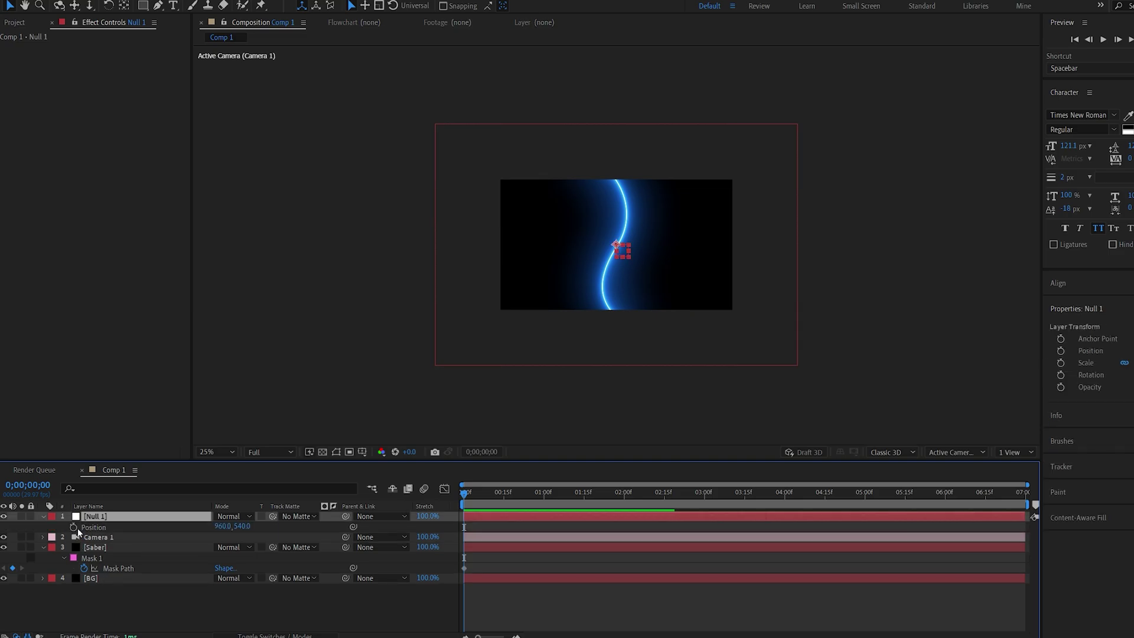
{"action": "left_click", "coordinate": [74, 528]}
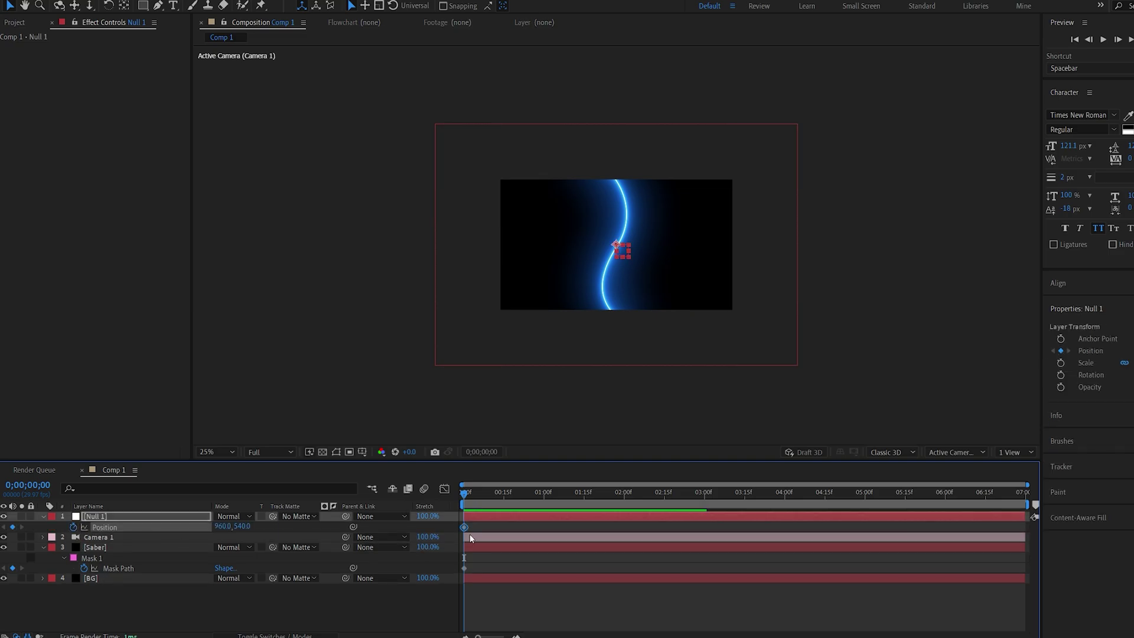
{"action": "key", "text": "ctrl+v"}
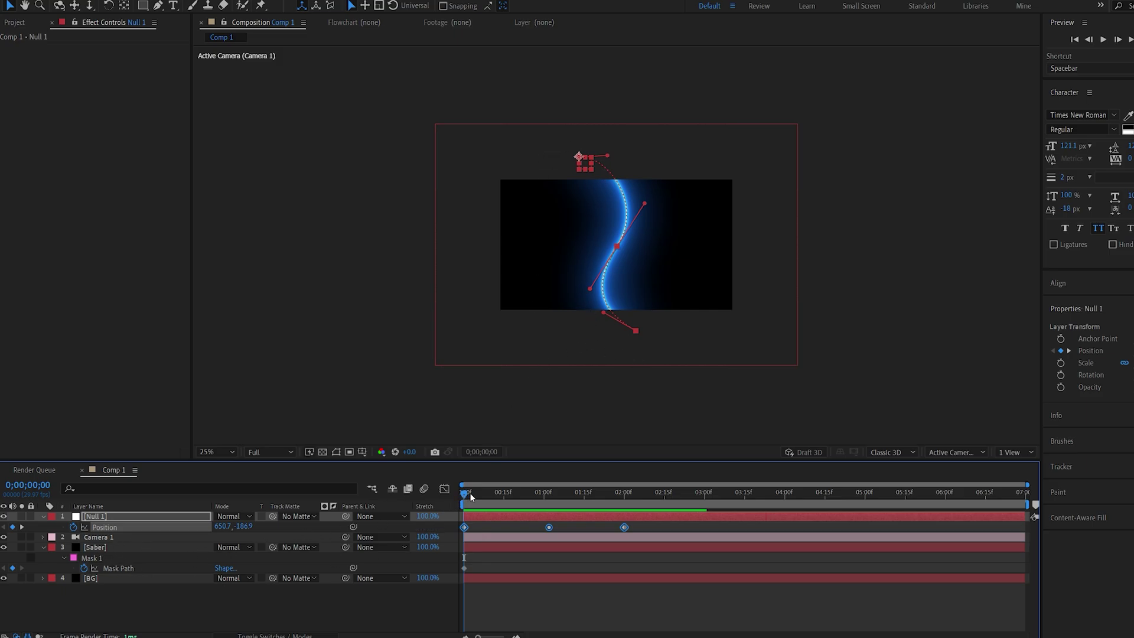
{"action": "left_click_drag", "start_coordinate": [471, 497], "coordinate": [462, 525]}
Step: Turn on the 3D Layer switch for the Saber and Null 1 layers
{"action": "key", "text": "F4"}
{"action": "key", "text": "F2"}
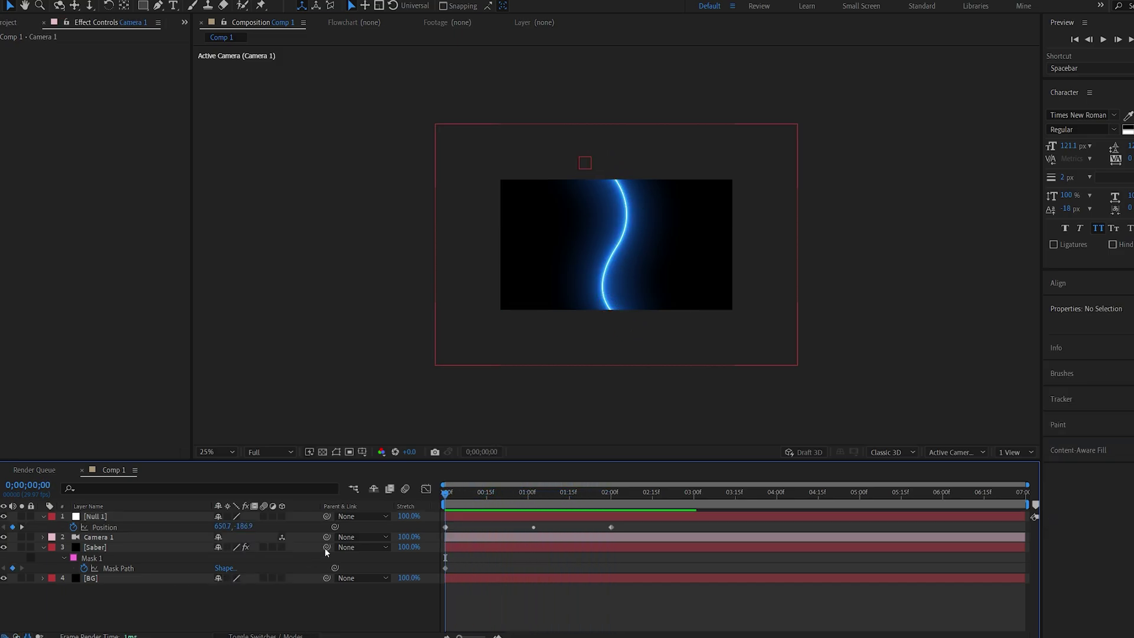
{"action": "left_click", "coordinate": [281, 546]}
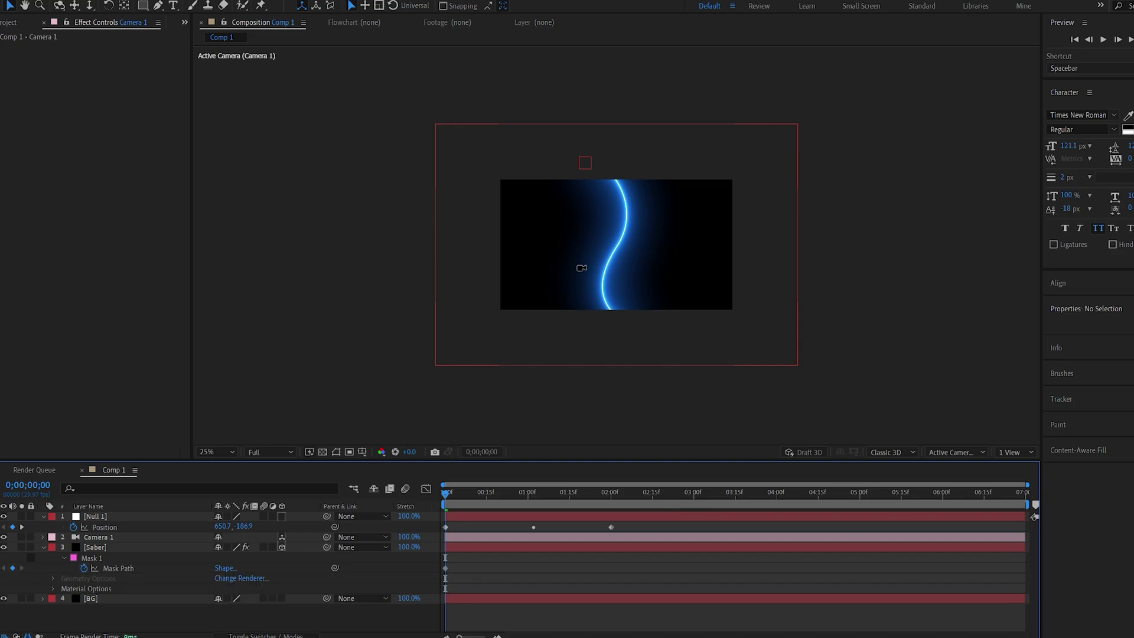
{"action": "left_click_drag", "start_coordinate": [582, 268], "coordinate": [608, 295]}
{"action": "left_click", "coordinate": [589, 313]}
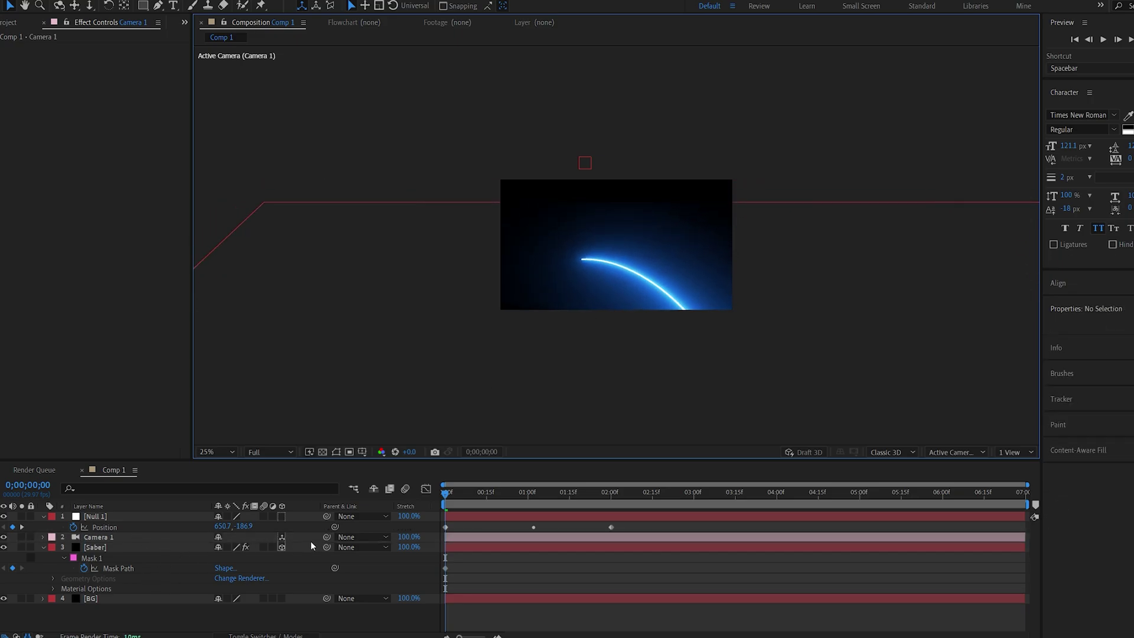
{"action": "left_click", "coordinate": [282, 517]}
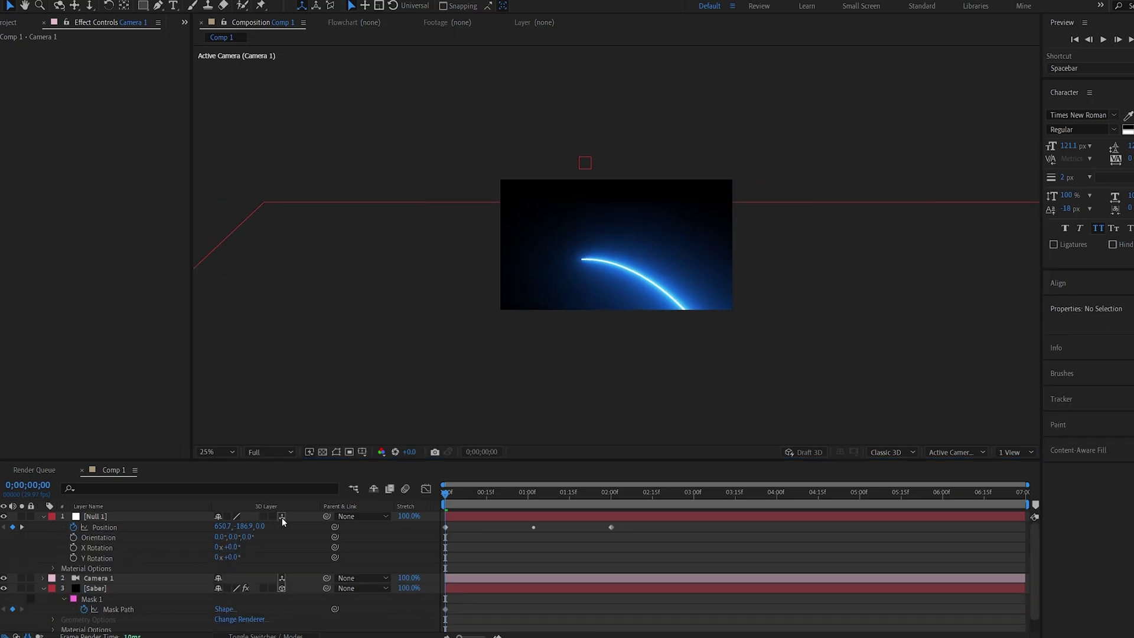
Step: Parent Camera 1 to Null 1 and scrub to check the camera motion
{"action": "left_click_drag", "start_coordinate": [326, 579], "coordinate": [120, 515]}
{"action": "left_click_drag", "start_coordinate": [451, 494], "coordinate": [602, 497]}
{"action": "key", "text": "Home"}
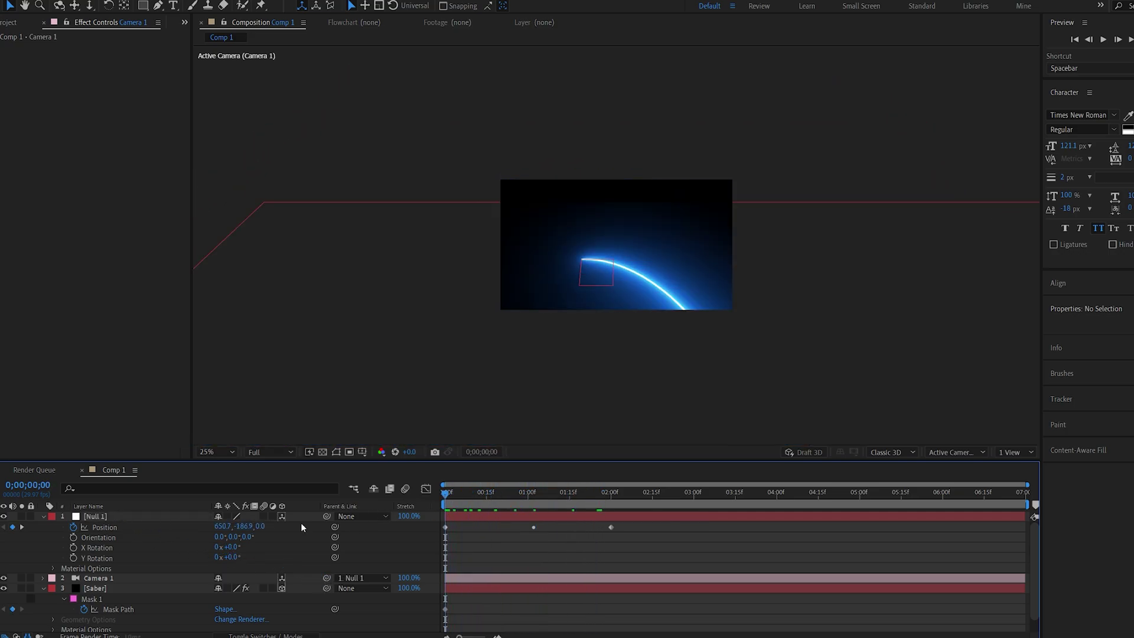
{"action": "left_click", "coordinate": [43, 516]}
Step: Set the Saber's End Offset to 0% at the first frame
{"action": "left_click", "coordinate": [42, 536]}
{"action": "left_click", "coordinate": [95, 537]}
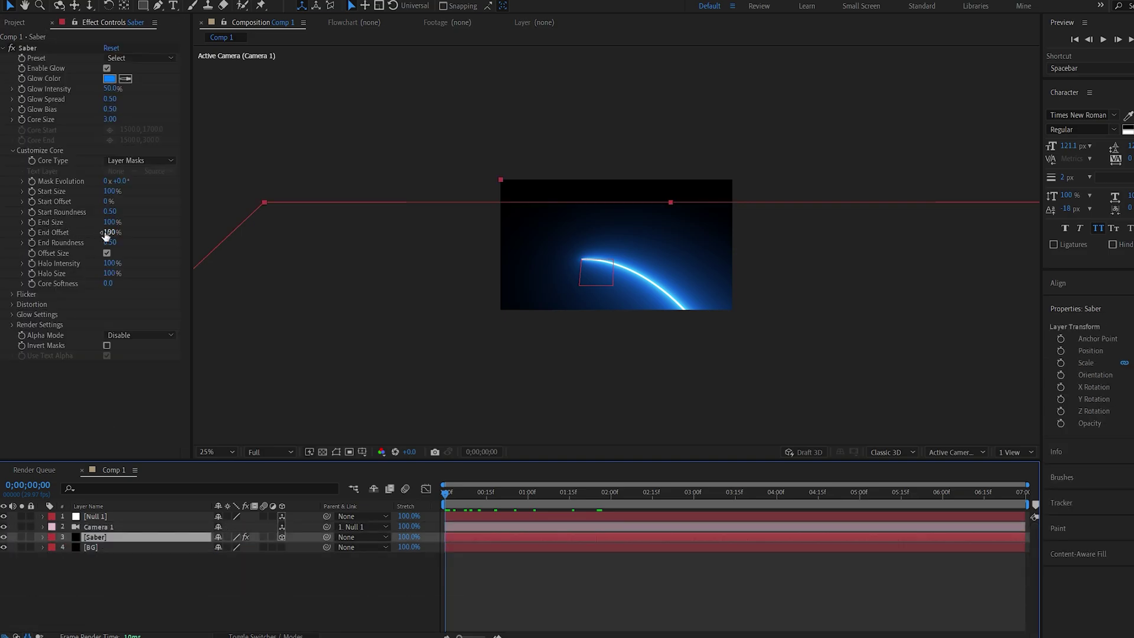
{"action": "left_click_drag", "start_coordinate": [106, 235], "coordinate": [42, 234]}
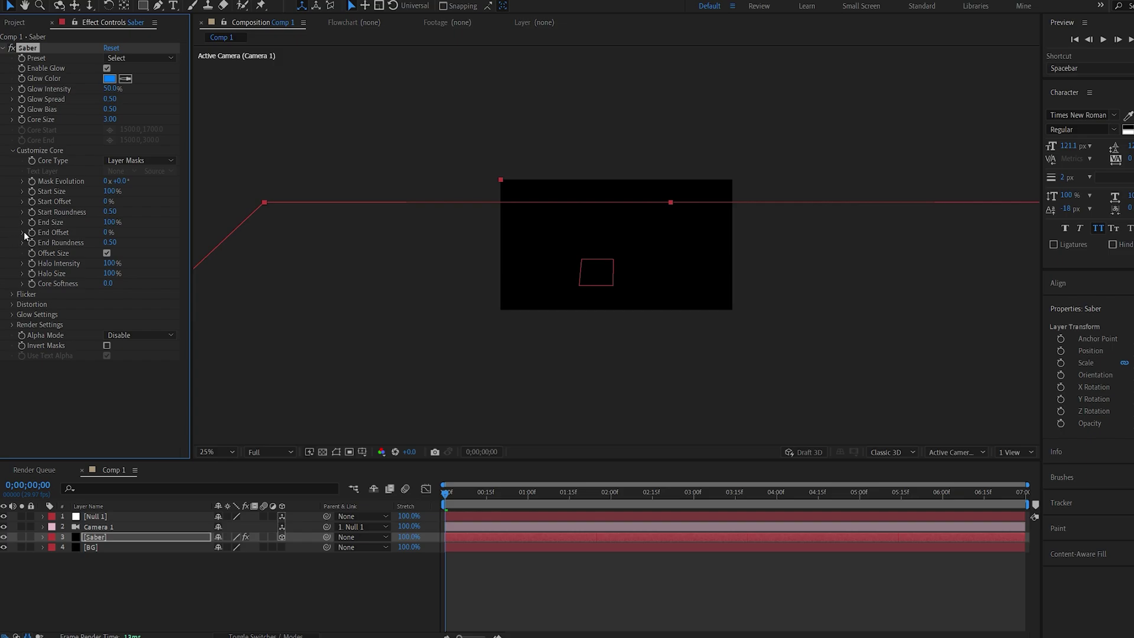
Step: At the two-second Position keyframe, raise End Offset to 100%
{"action": "left_click", "coordinate": [102, 516]}
{"action": "key", "text": "p"}
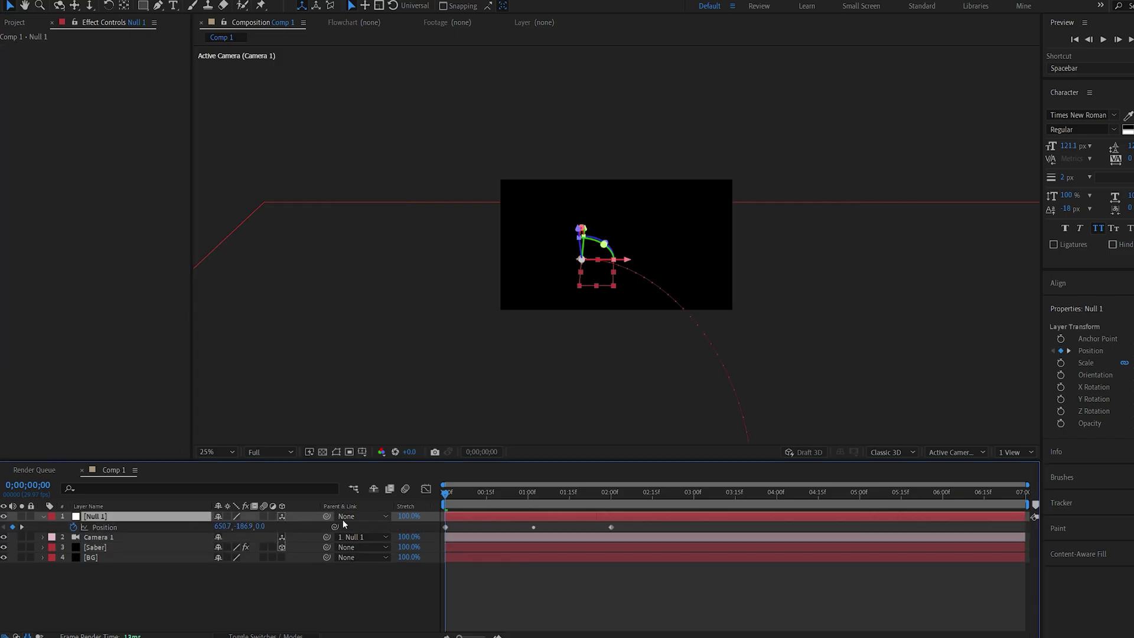
{"action": "left_click_drag", "start_coordinate": [599, 492], "coordinate": [610, 495]}
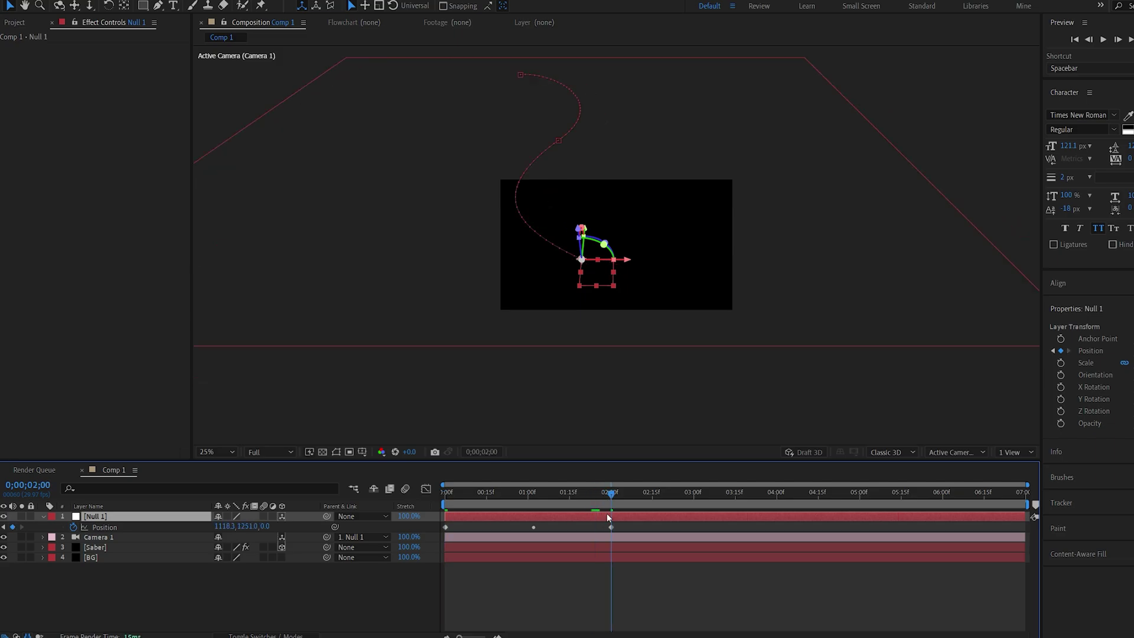
{"action": "left_click", "coordinate": [96, 548]}
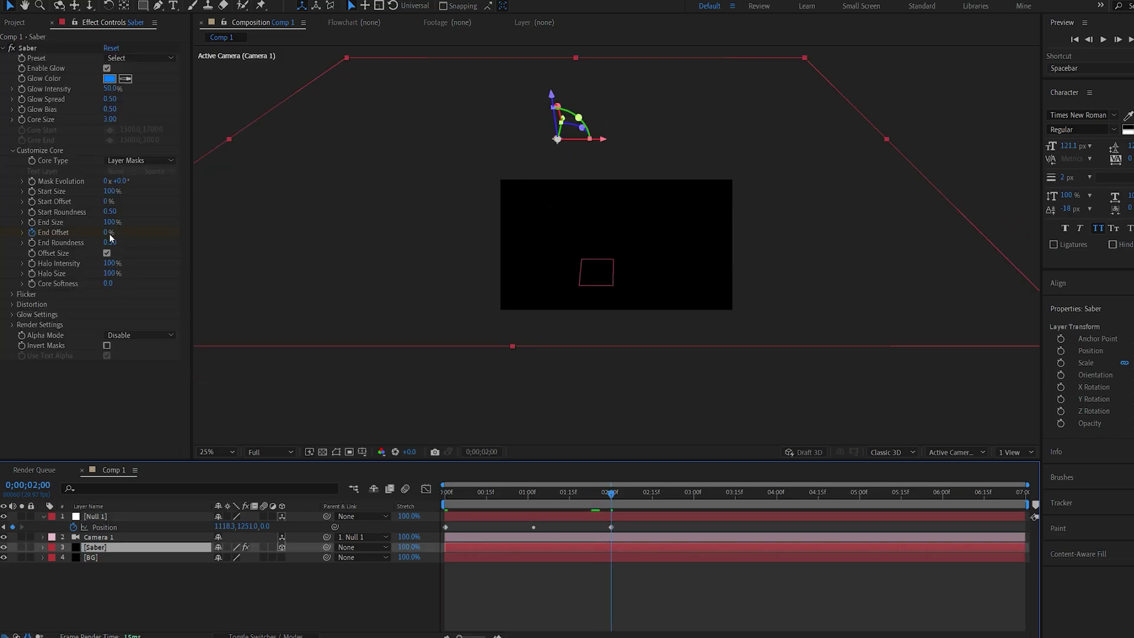
{"action": "left_click_drag", "start_coordinate": [108, 232], "coordinate": [118, 368]}
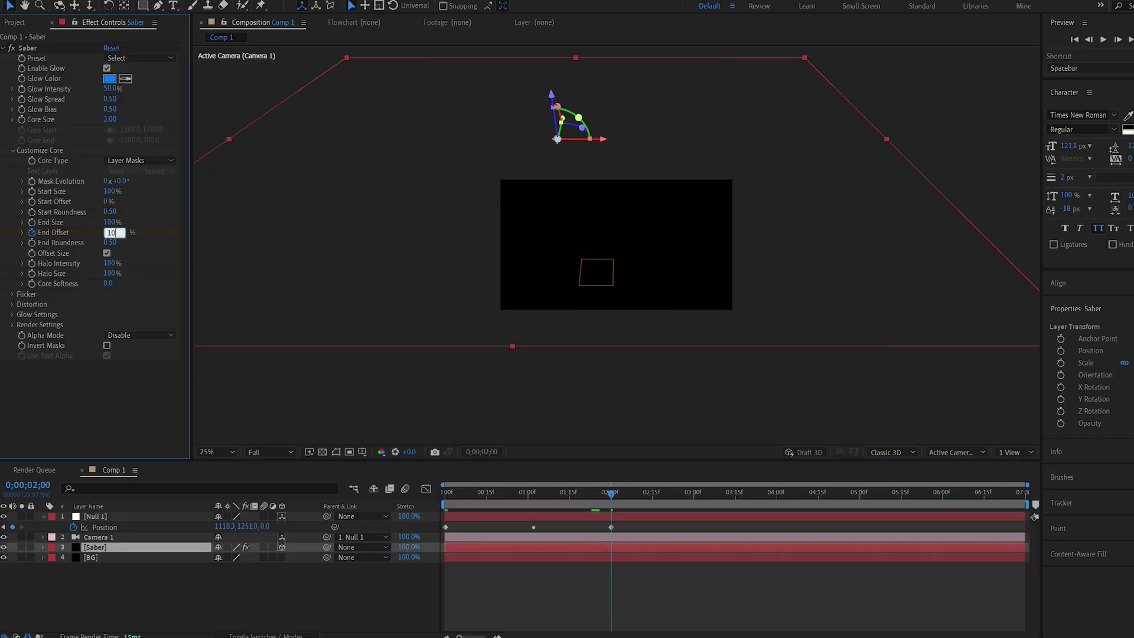
Step: Scrub and preview the saber line growing along the path
{"action": "left_click", "coordinate": [449, 492]}
{"action": "mouse_move", "coordinate": [450, 492]}
{"action": "left_mouse_down"}
{"action": "mouse_move", "coordinate": [535, 494]}
{"action": "mouse_move", "coordinate": [430, 494]}
{"action": "left_mouse_up"}
{"action": "key", "text": "space"}
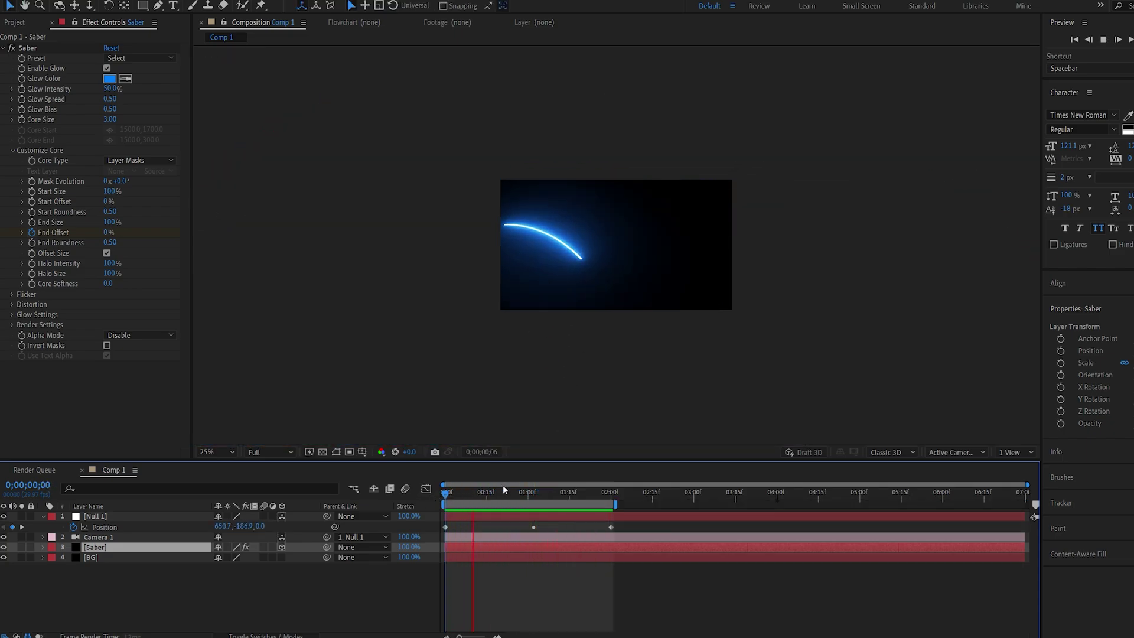
{"action": "key", "text": "space"}
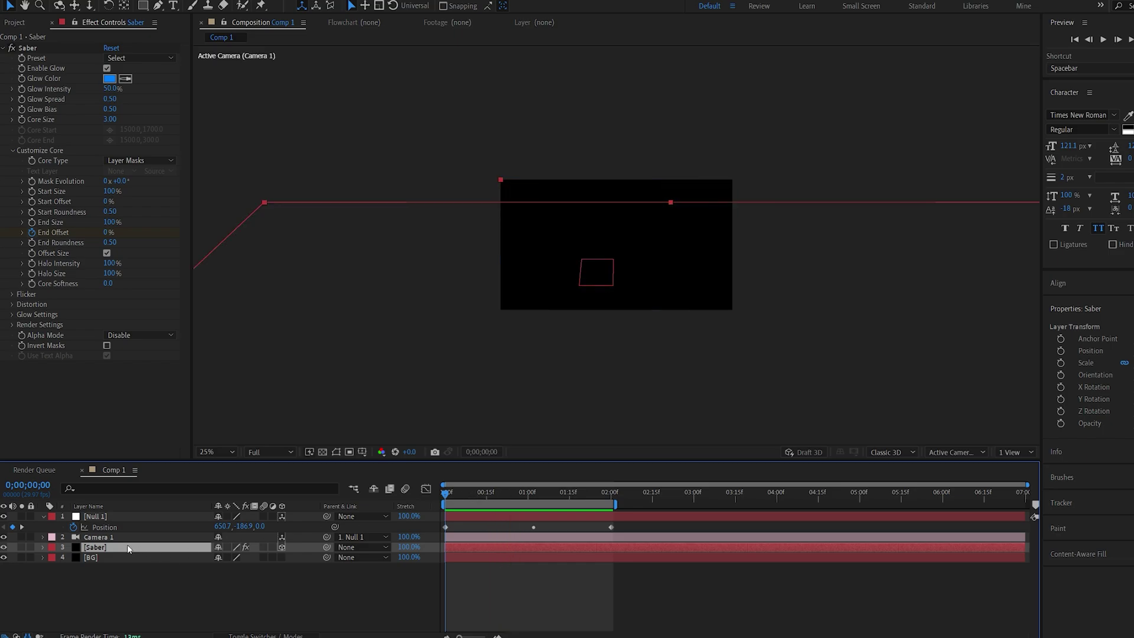
{"action": "key", "text": "u"}
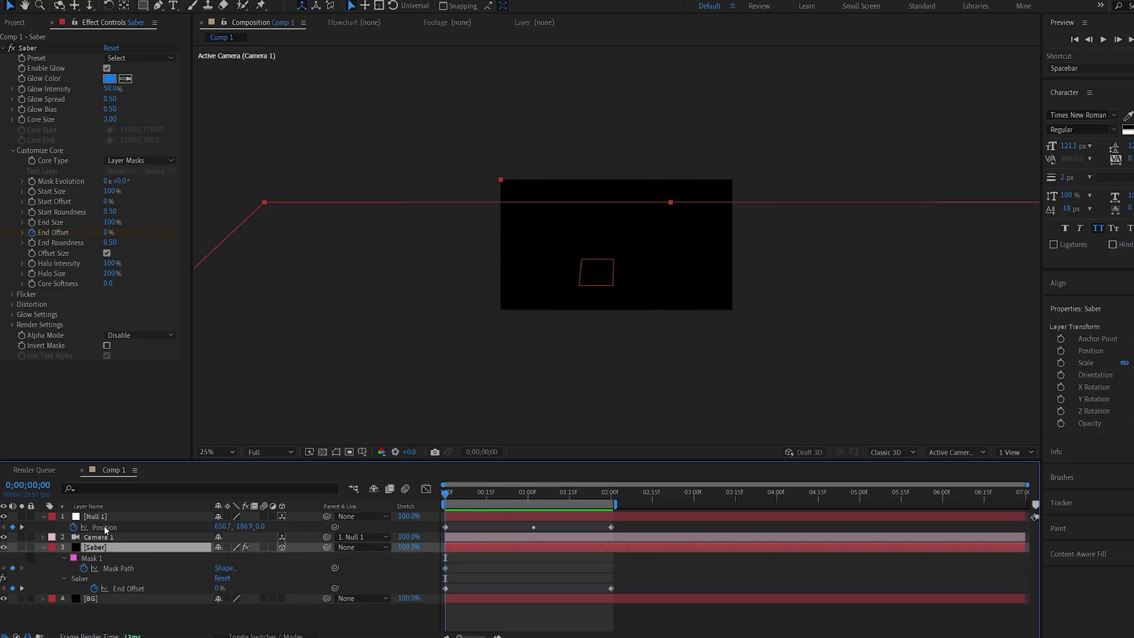
Step: Remove the Mask Path animation, move the 2:00 Position and End Offset keyframes to 5:00, and preview
{"action": "left_click", "coordinate": [85, 568]}
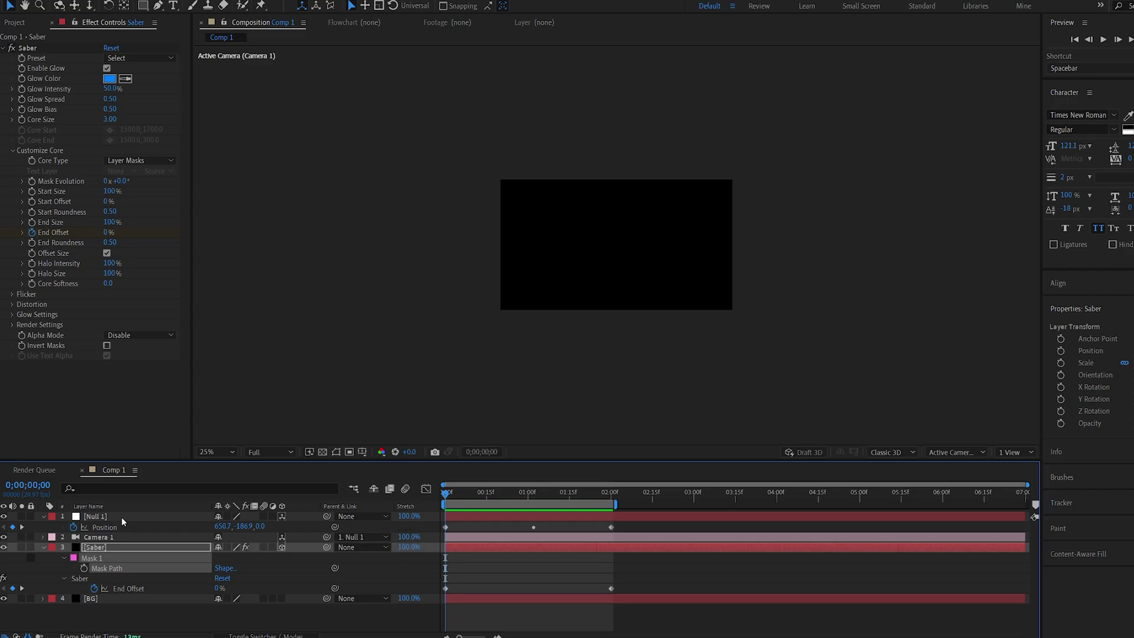
{"action": "left_click_drag", "start_coordinate": [639, 526], "coordinate": [421, 611]}
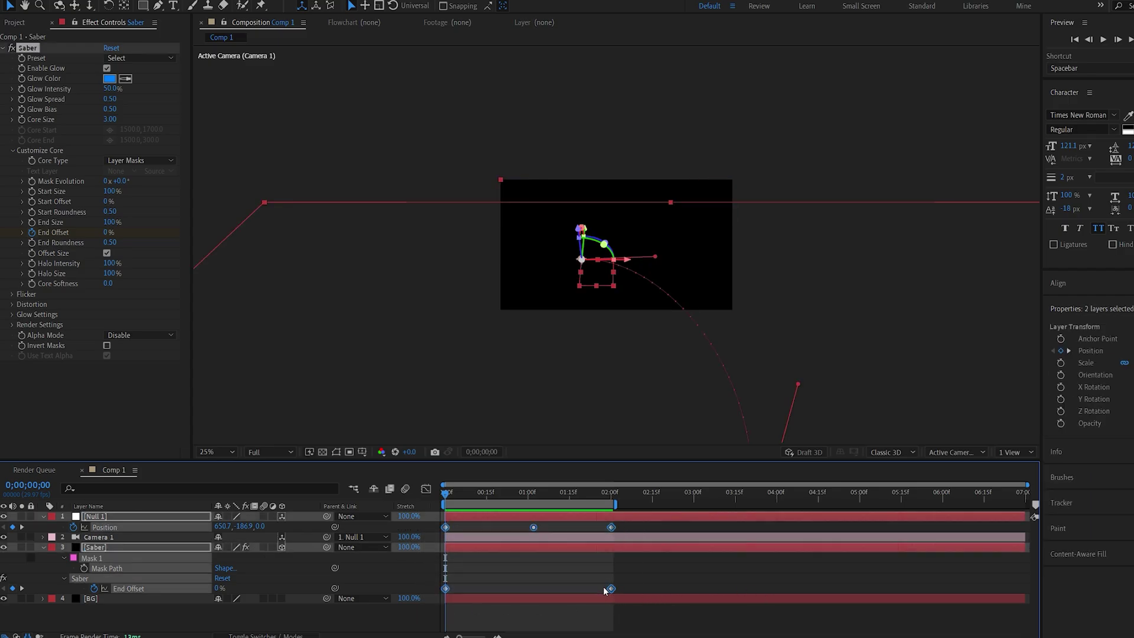
{"action": "left_click_drag", "start_coordinate": [611, 590], "coordinate": [859, 591]}
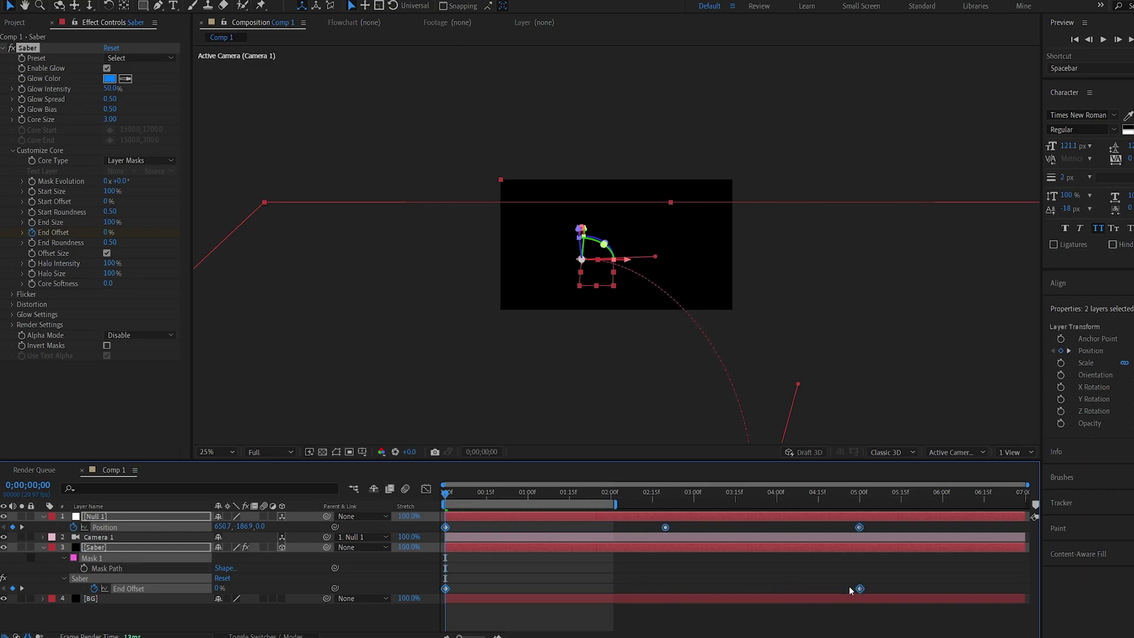
{"action": "left_click", "coordinate": [860, 499]}
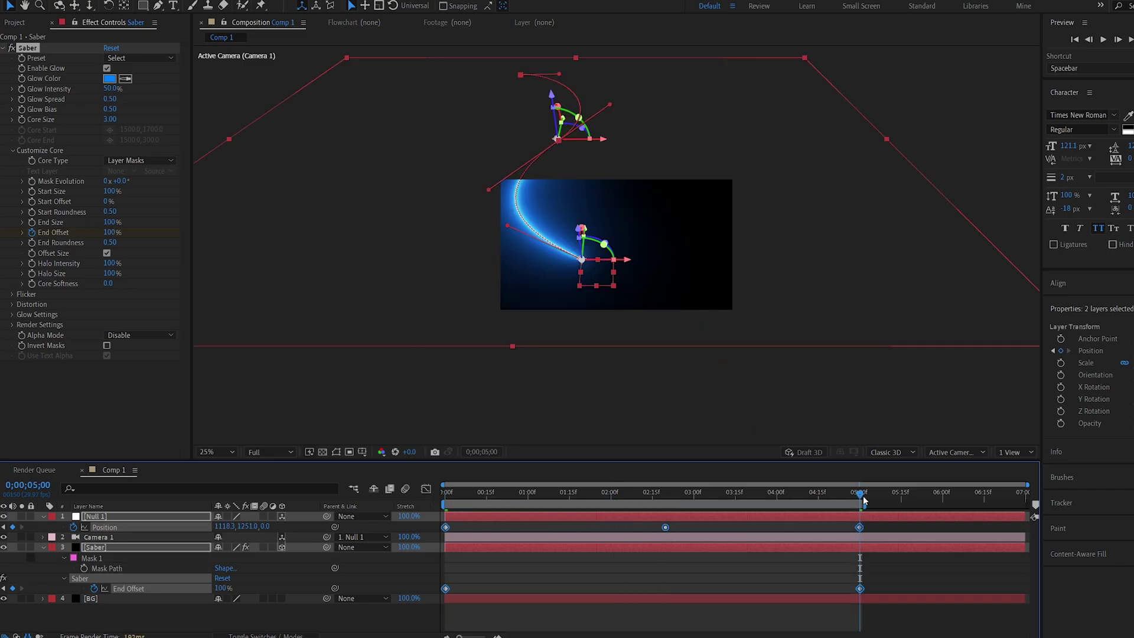
{"action": "key", "text": "space"}
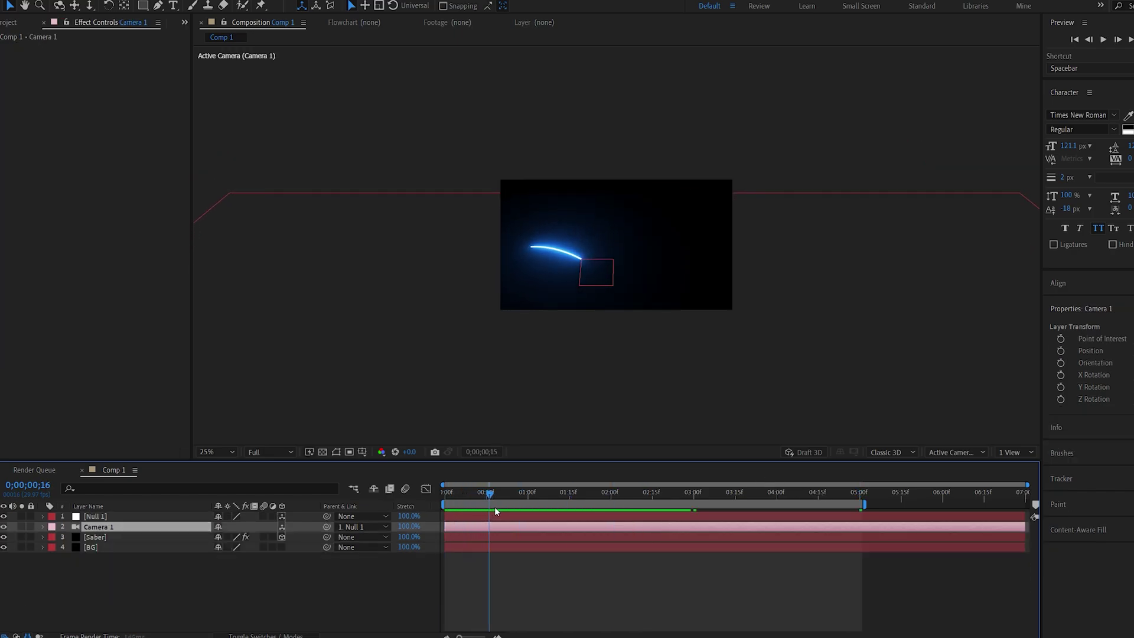
{"action": "mouse_move", "coordinate": [495, 507]}
{"action": "left_mouse_down"}
{"action": "mouse_move", "coordinate": [604, 508]}
{"action": "mouse_move", "coordinate": [508, 519]}
{"action": "left_mouse_up"}
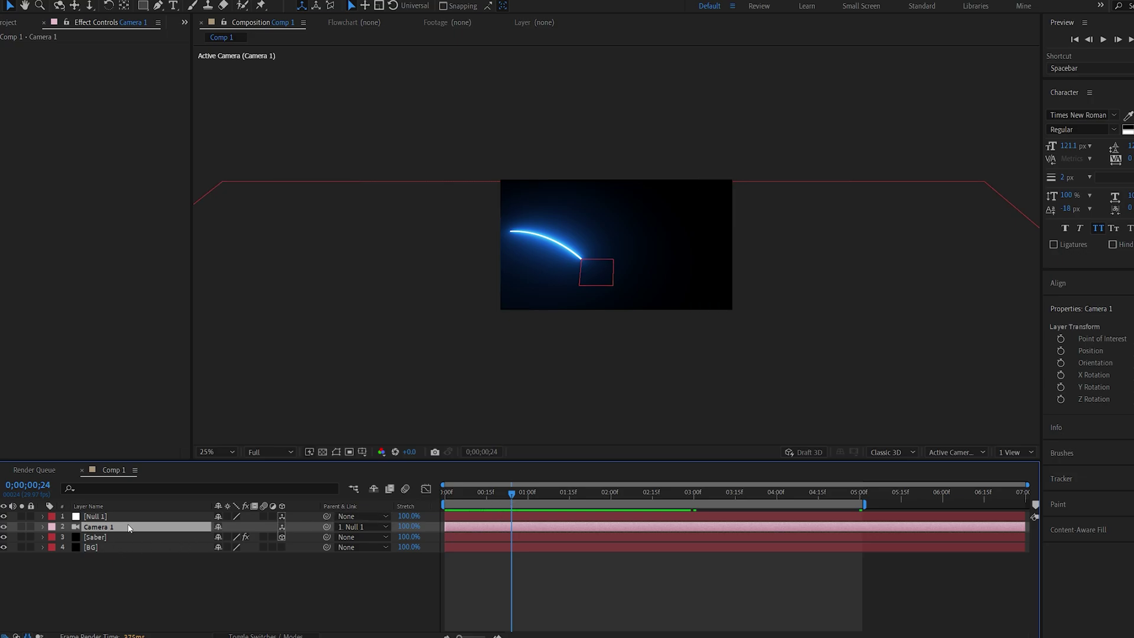
Step: Keyframe Camera 1's Point of Interest, Position and X, Y, Z Rotation
{"action": "key", "text": "p"}
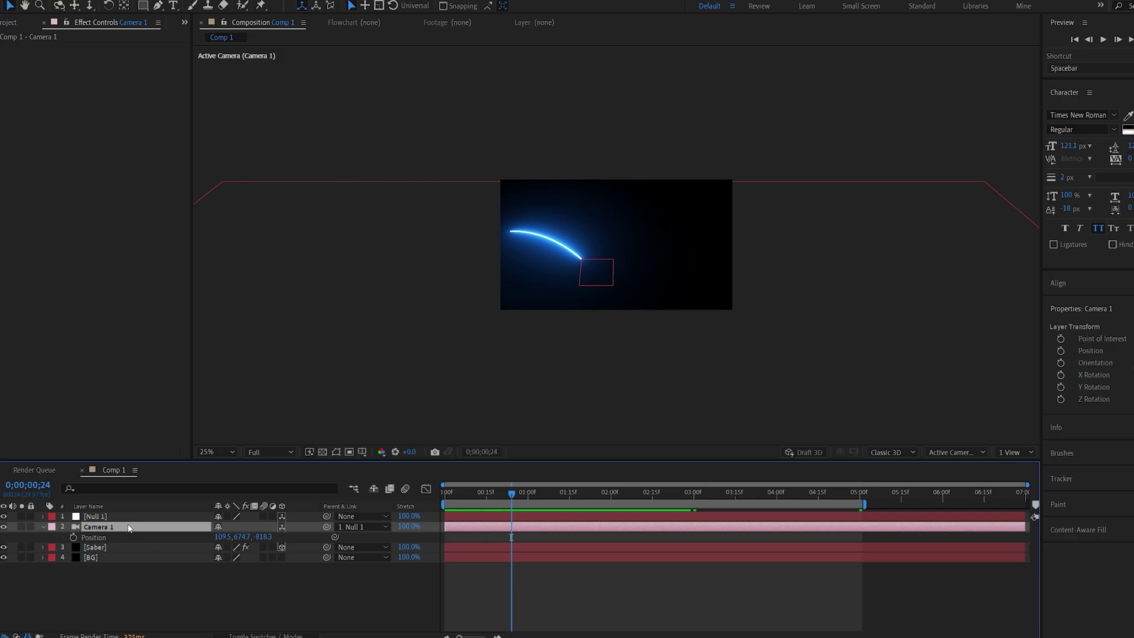
{"action": "key", "text": "shift+a"}
{"action": "key", "text": "shift+r"}
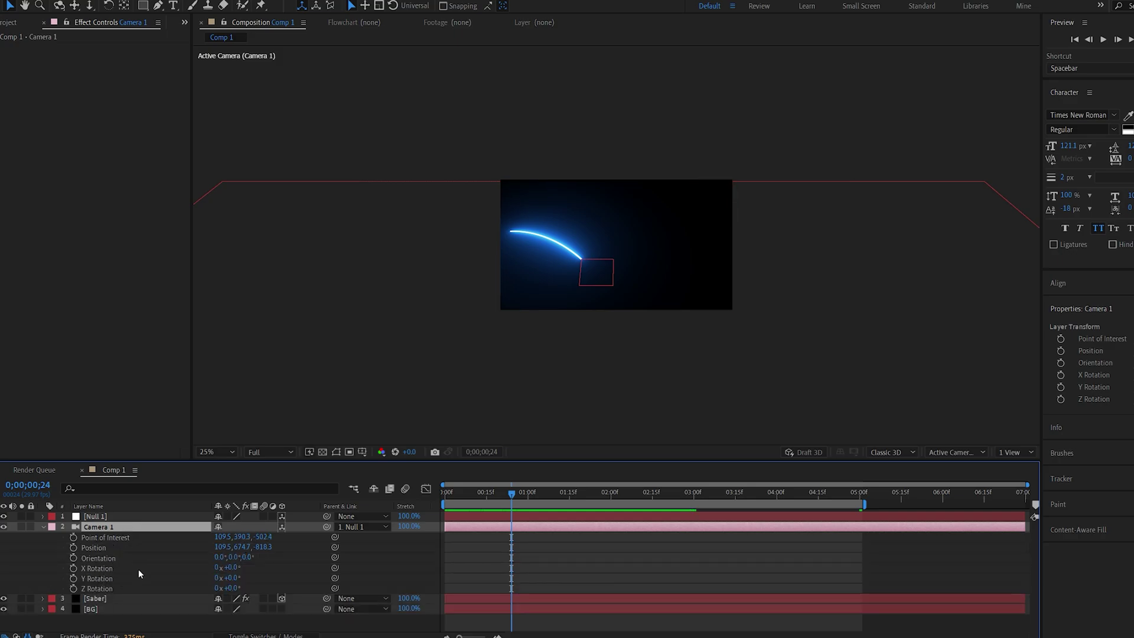
{"action": "left_click", "coordinate": [74, 538]}
{"action": "left_click", "coordinate": [73, 547]}
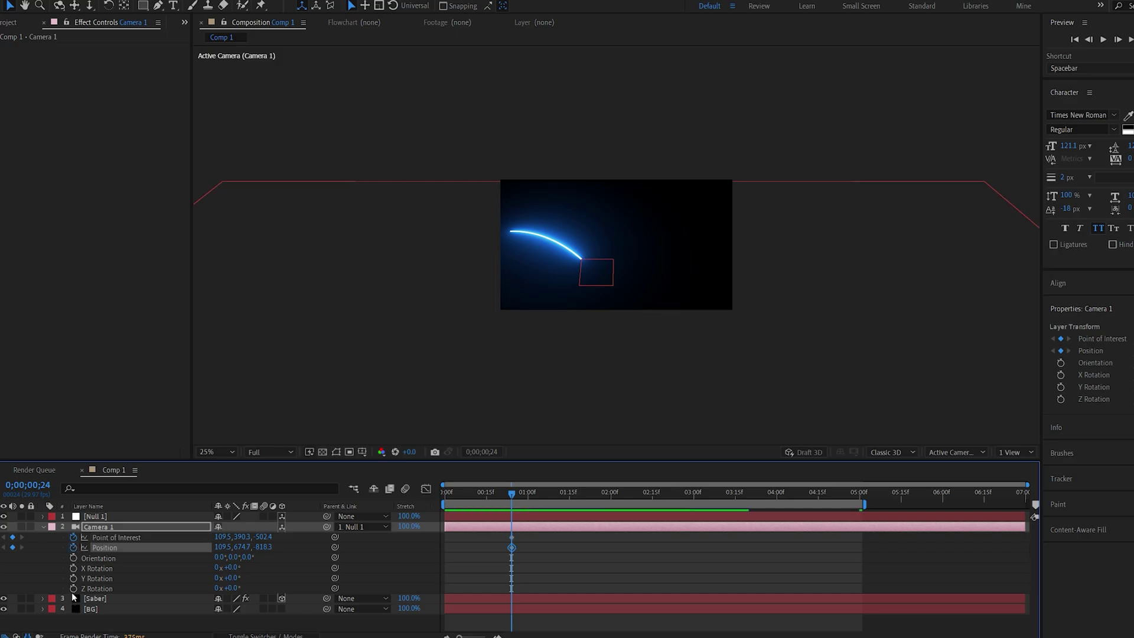
{"action": "left_click", "coordinate": [73, 588]}
{"action": "left_click", "coordinate": [74, 578]}
{"action": "left_click", "coordinate": [74, 568]}
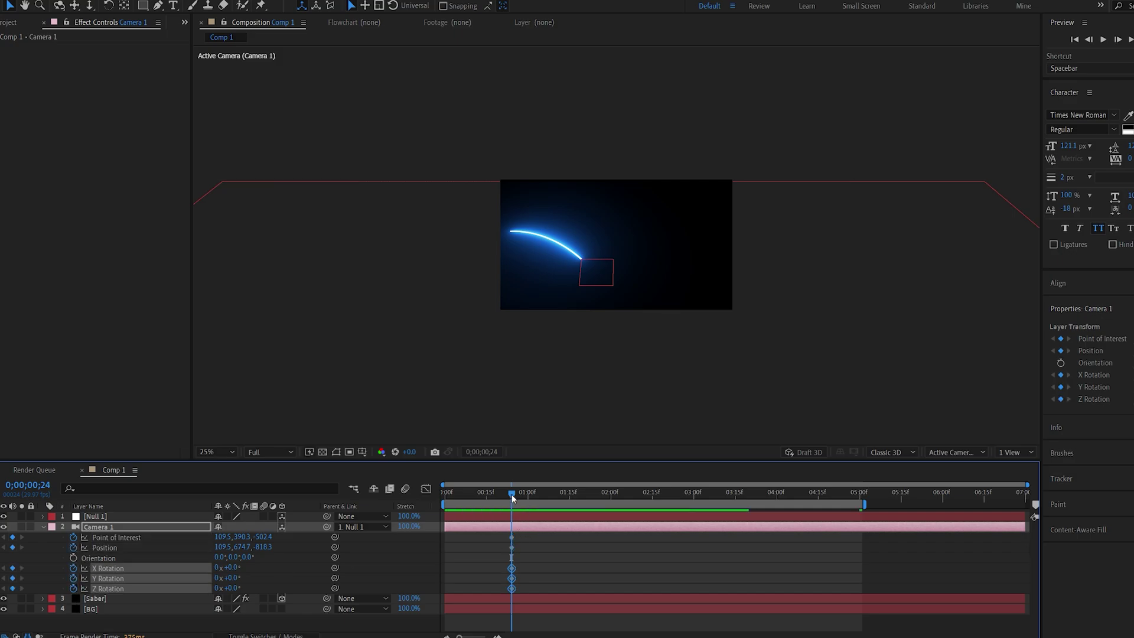
{"action": "key", "text": "F2"}
Step: Pose the camera at -12° Z and -7° Y rotation, then orbit it at 5:00 into an S-curve view
{"action": "left_click_drag", "start_coordinate": [231, 590], "coordinate": [224, 590]}
{"action": "left_click_drag", "start_coordinate": [498, 307], "coordinate": [567, 271]}
{"action": "left_click_drag", "start_coordinate": [230, 578], "coordinate": [226, 577]}
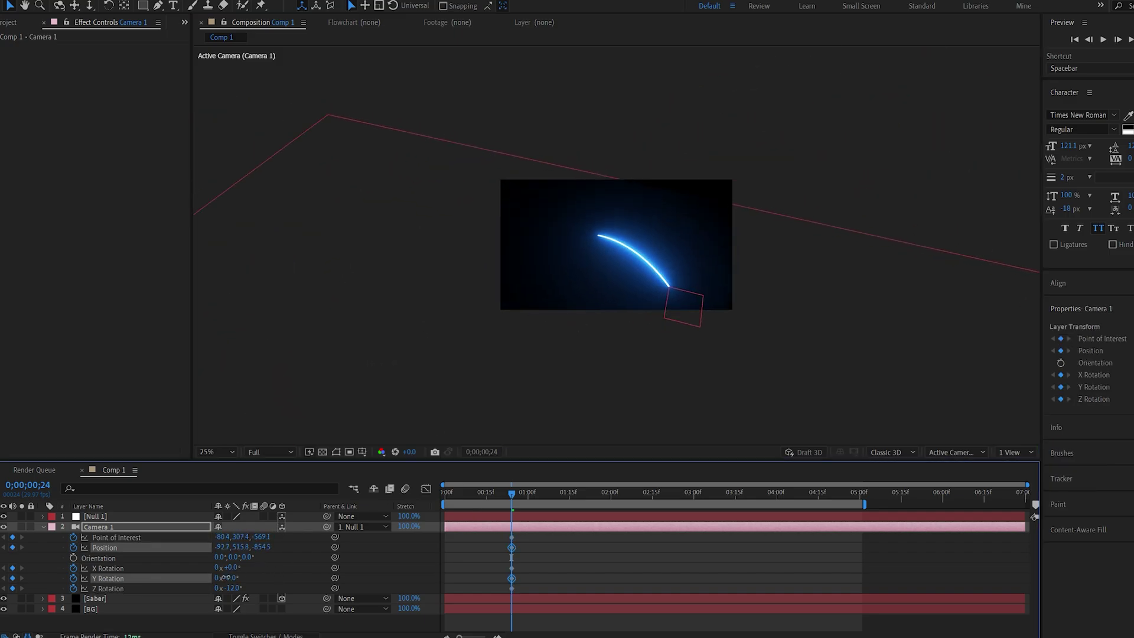
{"action": "left_click_drag", "start_coordinate": [579, 314], "coordinate": [452, 590]}
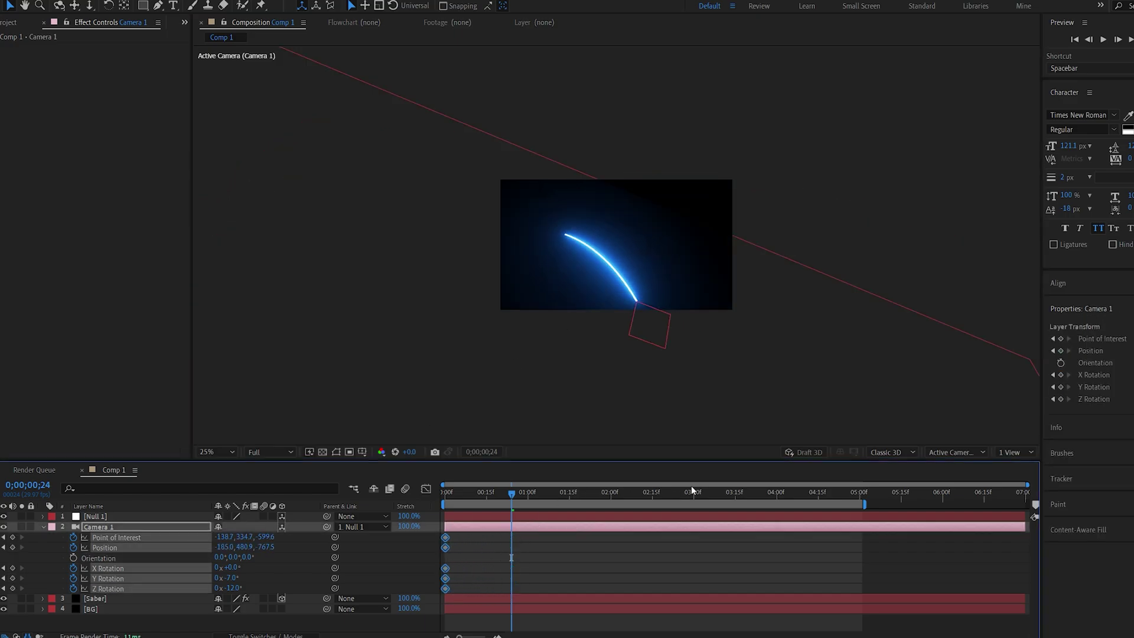
{"action": "left_click_drag", "start_coordinate": [718, 491], "coordinate": [858, 508]}
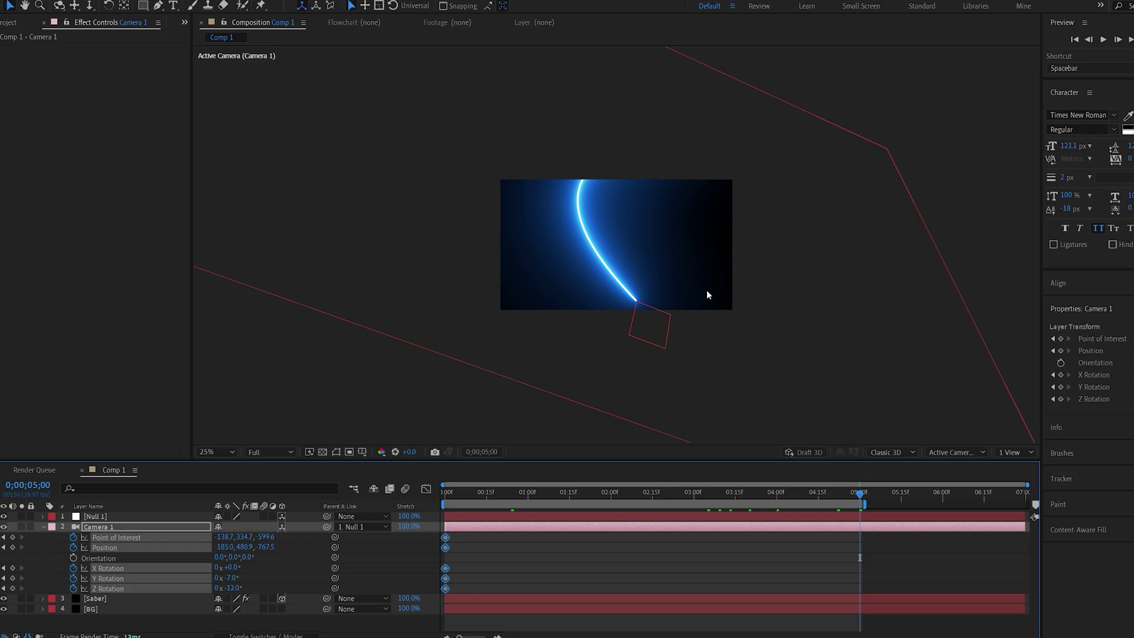
{"action": "left_click_drag", "start_coordinate": [708, 293], "coordinate": [490, 405]}
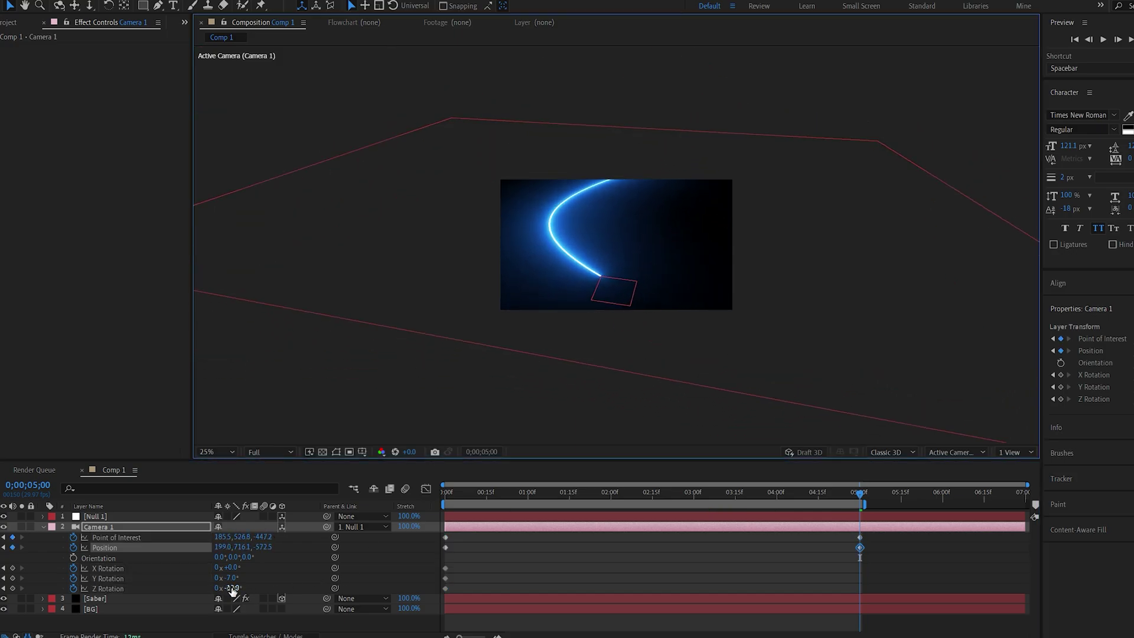
Step: Add a new camera pose at 0;00;02;26 so the saber sweeps across frame, and preview it
{"action": "key", "text": "space"}
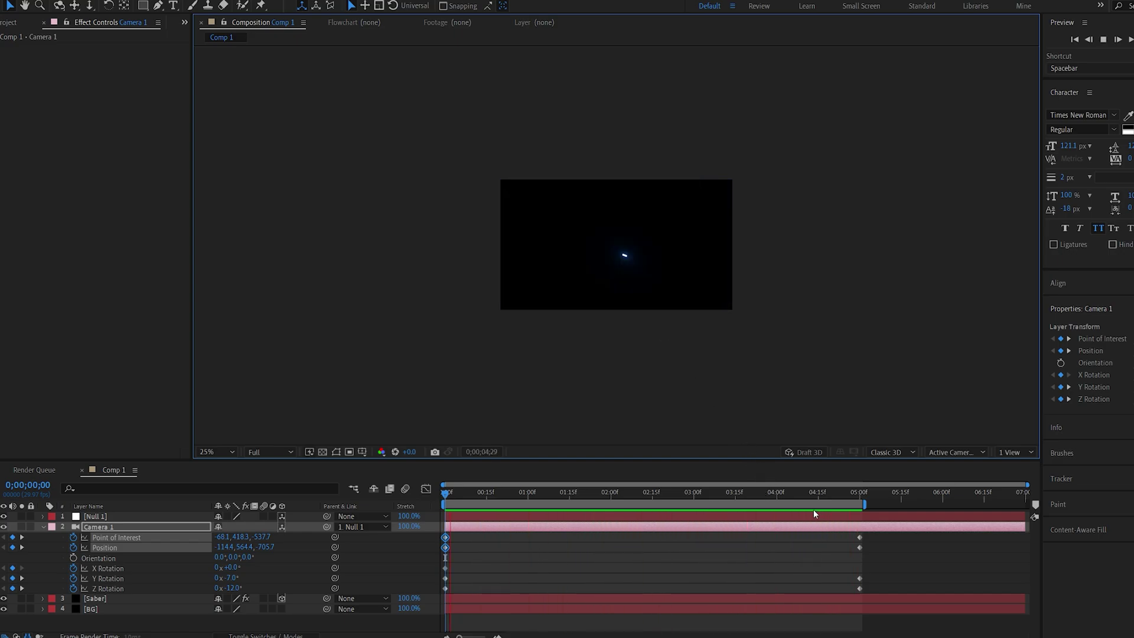
{"action": "left_click", "coordinate": [670, 494]}
{"action": "left_click", "coordinate": [683, 493]}
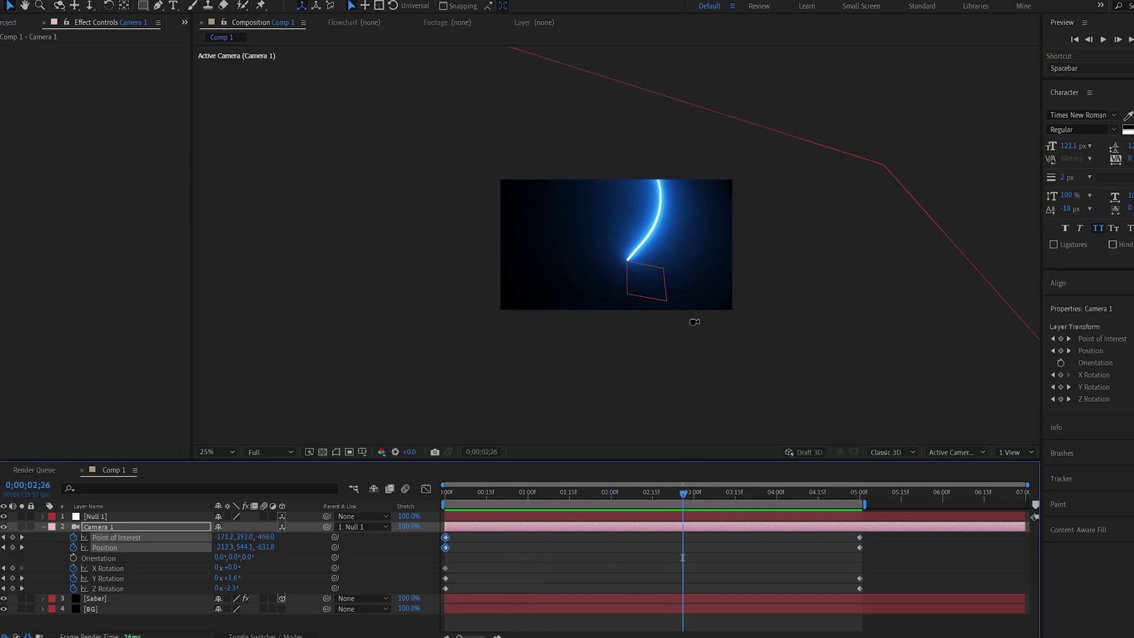
{"action": "left_click_drag", "start_coordinate": [694, 321], "coordinate": [602, 328]}
{"action": "key", "text": "space"}
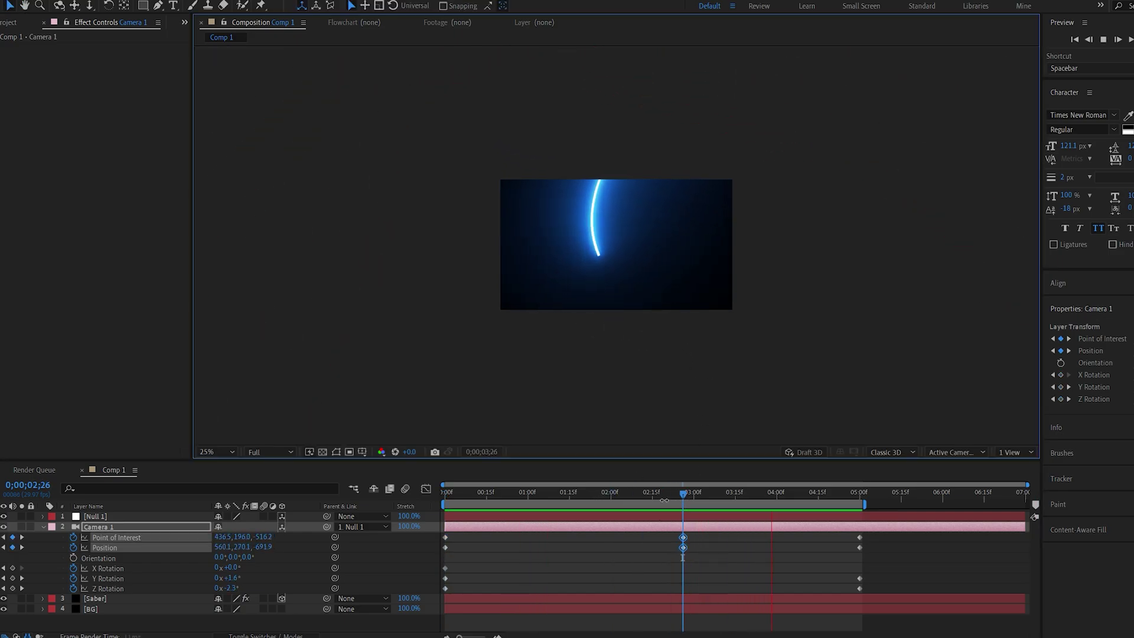
{"action": "left_click", "coordinate": [479, 493]}
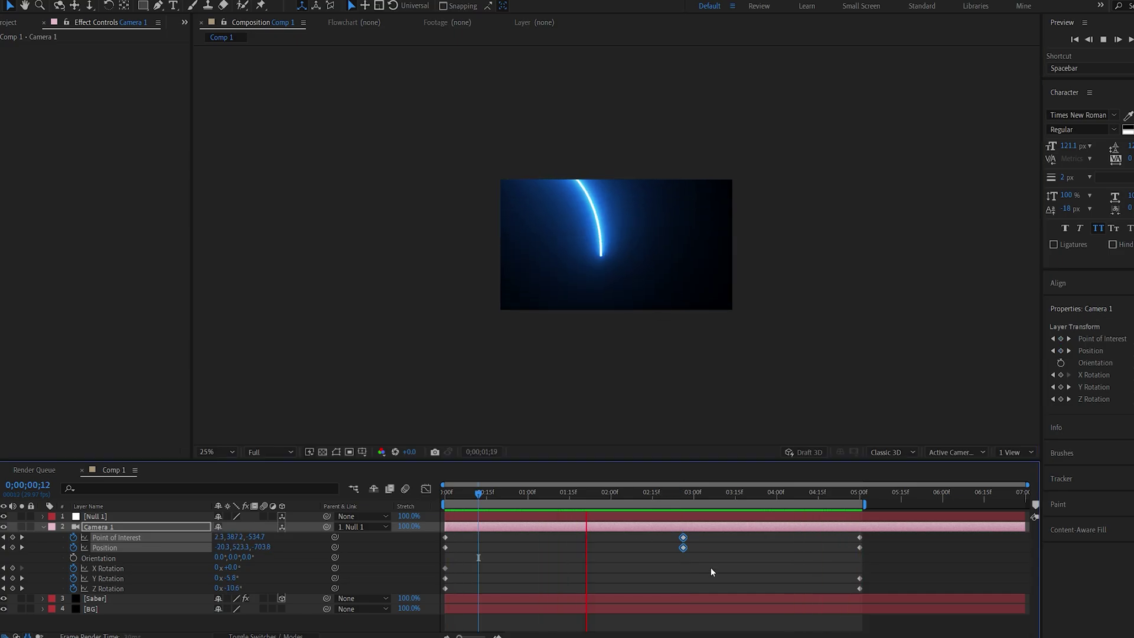
{"action": "left_click", "coordinate": [687, 491]}
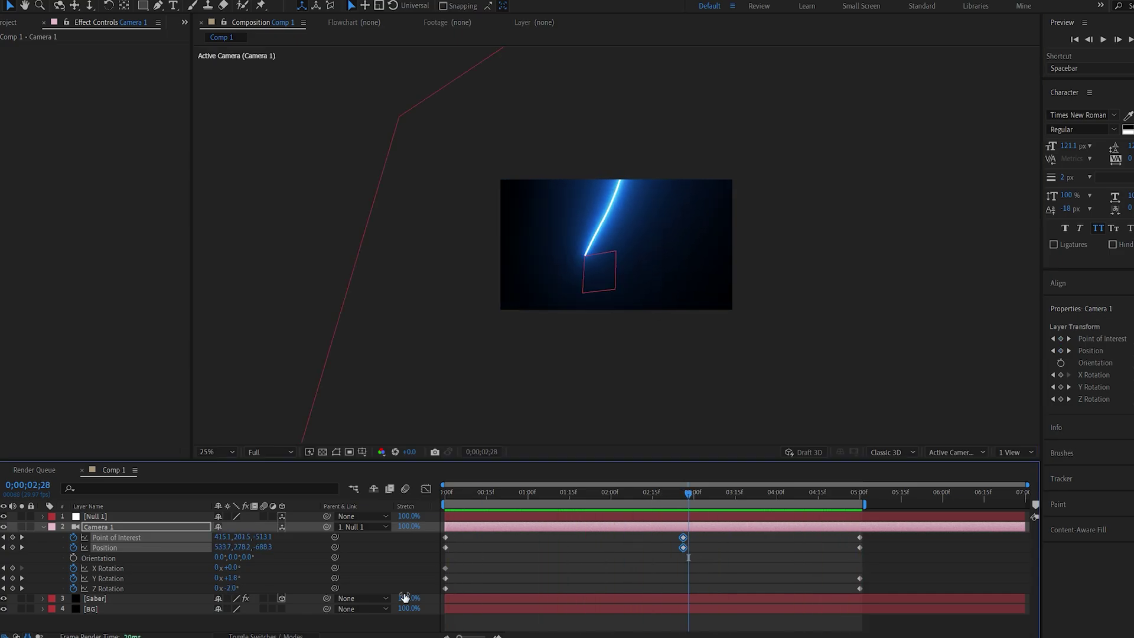
{"action": "left_click", "coordinate": [109, 598]}
Step: Duplicate Saber, delete the copy's Saber effect, rename it Grid and apply the Grid effect
{"action": "key", "text": "ctrl+d"}
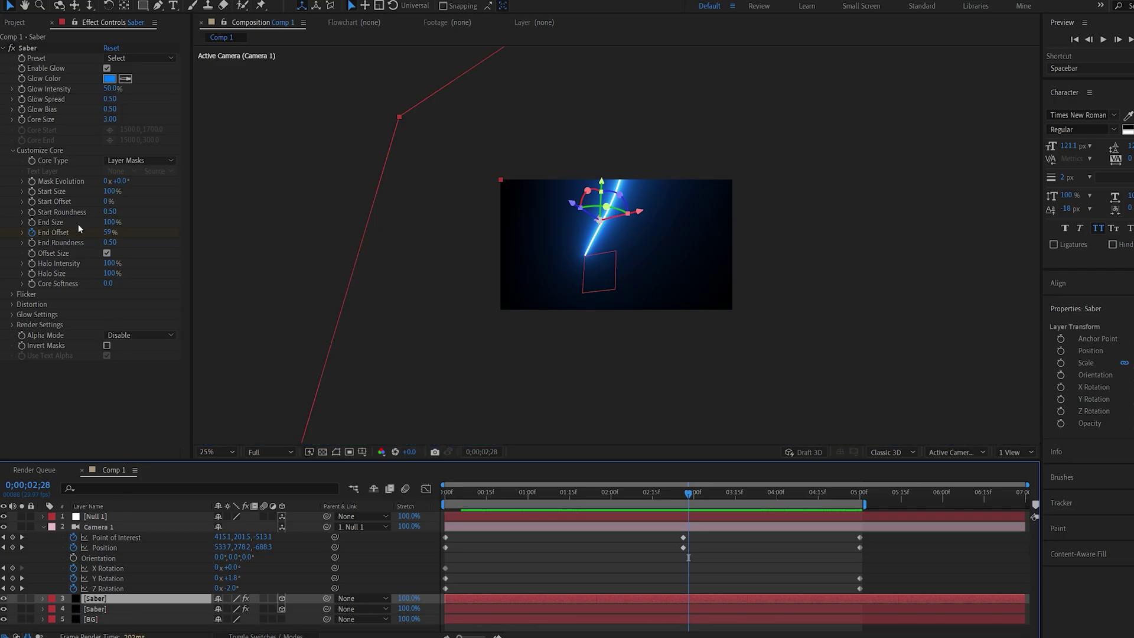
{"action": "left_click", "coordinate": [34, 49]}
{"action": "key", "text": "Delete"}
{"action": "left_click", "coordinate": [103, 609]}
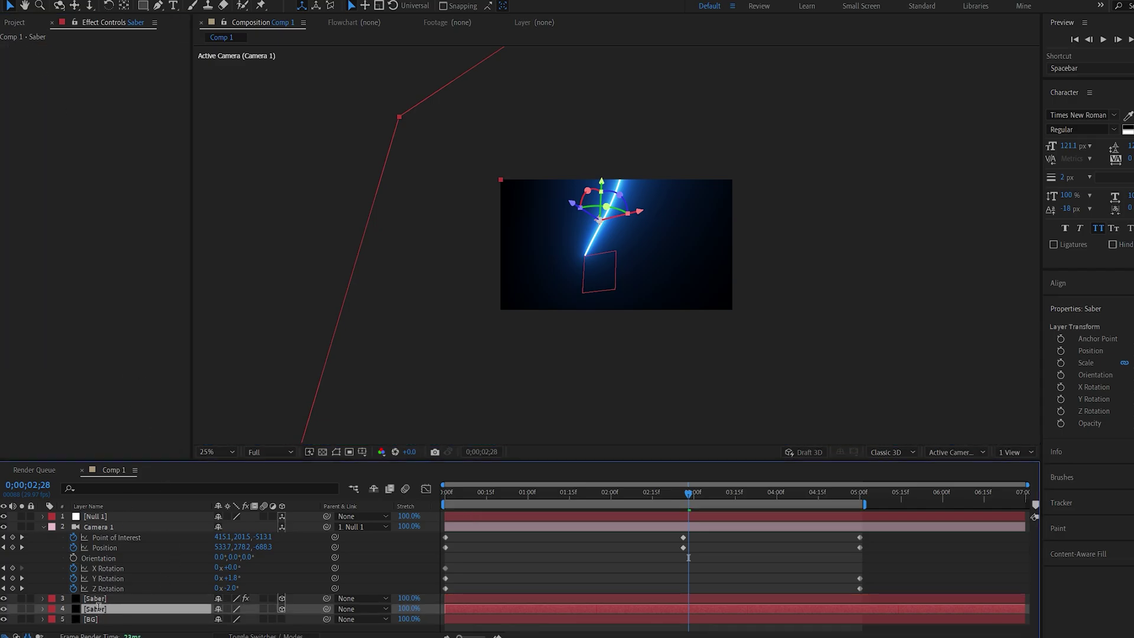
{"action": "key", "text": "Return"}
{"action": "type", "text": "Grid"}
{"action": "key", "text": "Return"}
{"action": "key", "text": "ctrl+space"}
{"action": "type", "text": "grid"}
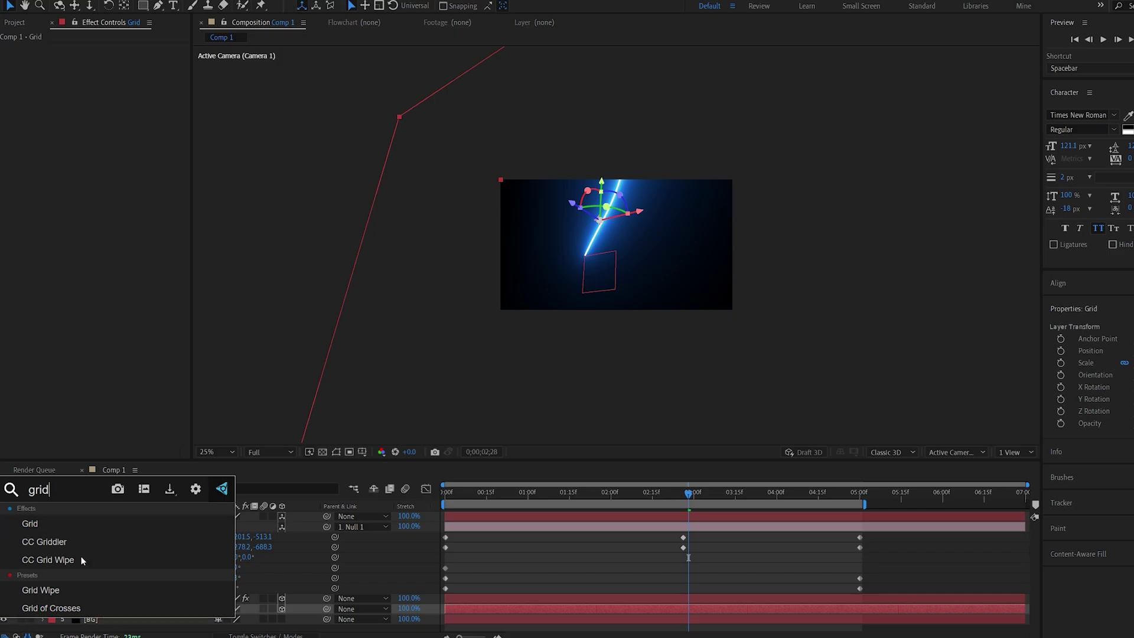
{"action": "left_click", "coordinate": [36, 526]}
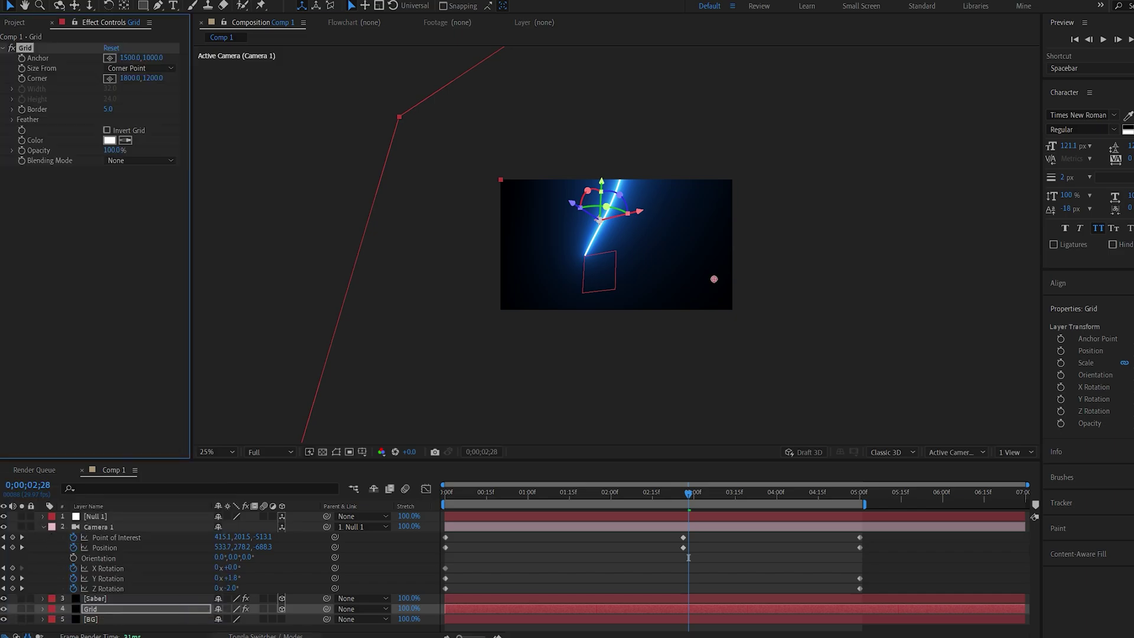
Step: Set the Saber layer's blending mode to Add
{"action": "left_click", "coordinate": [266, 637]}
{"action": "left_click", "coordinate": [233, 601]}
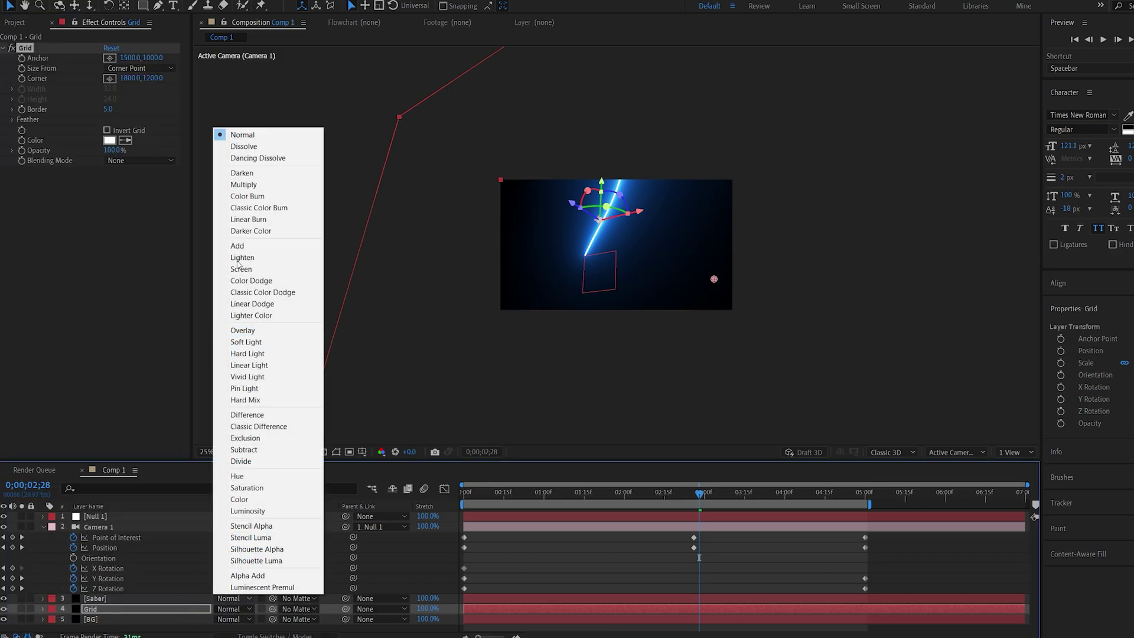
{"action": "left_click", "coordinate": [246, 248]}
Step: Give the Grid effect border 3, smaller cells (corner 1568,1059) and 20% opacity
{"action": "left_click", "coordinate": [101, 614]}
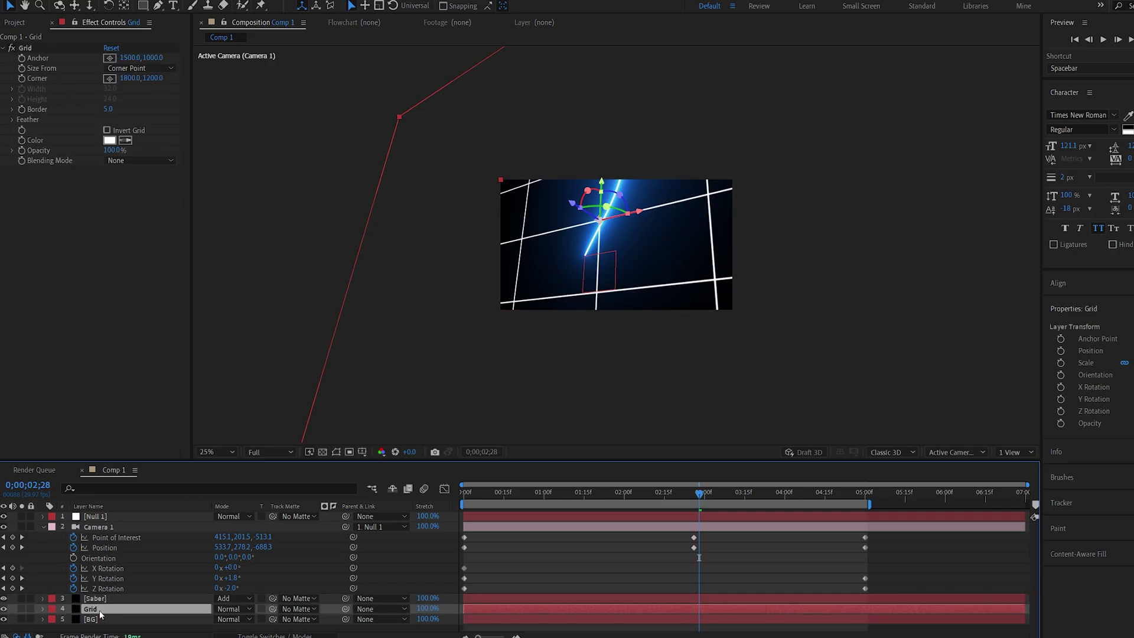
{"action": "left_click_drag", "start_coordinate": [106, 112], "coordinate": [97, 219]}
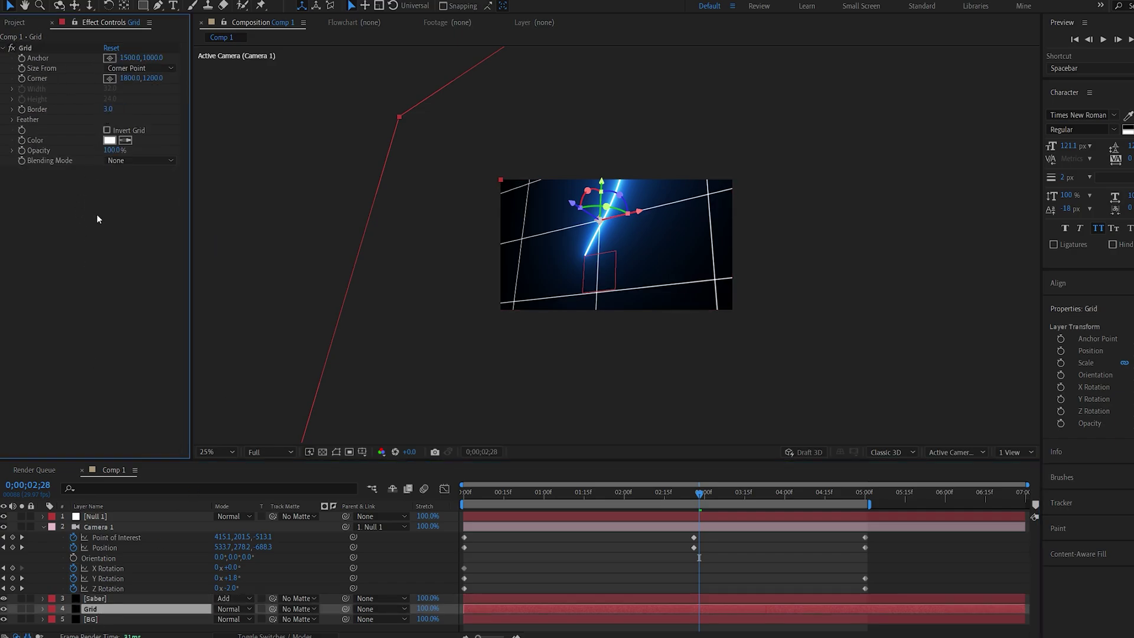
{"action": "left_click_drag", "start_coordinate": [136, 79], "coordinate": [30, 118]}
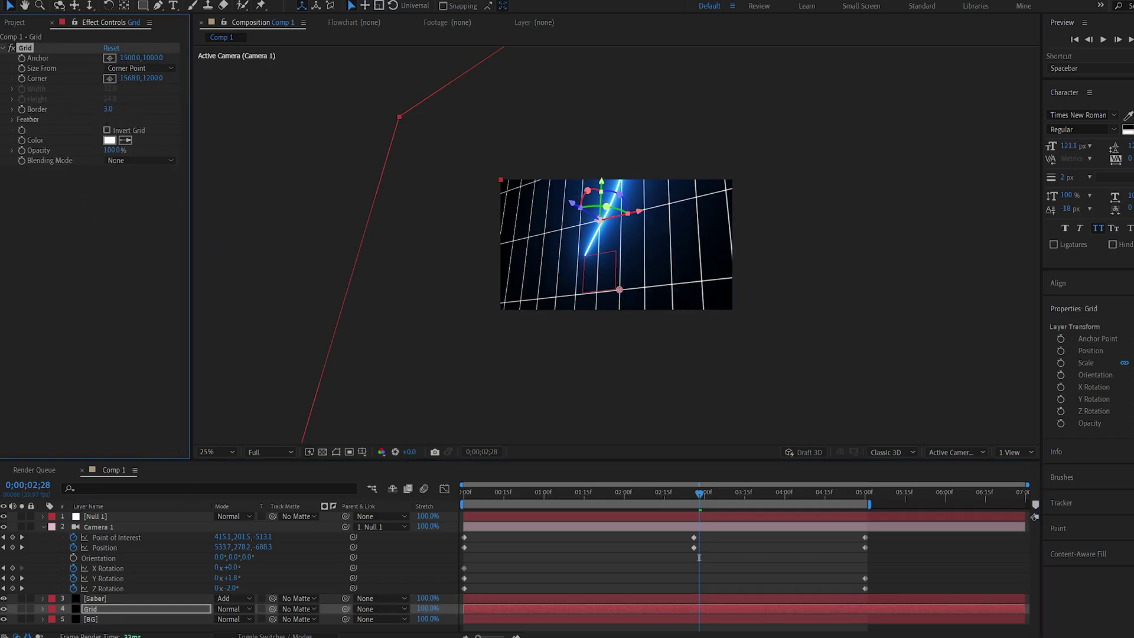
{"action": "left_click_drag", "start_coordinate": [159, 82], "coordinate": [47, 105]}
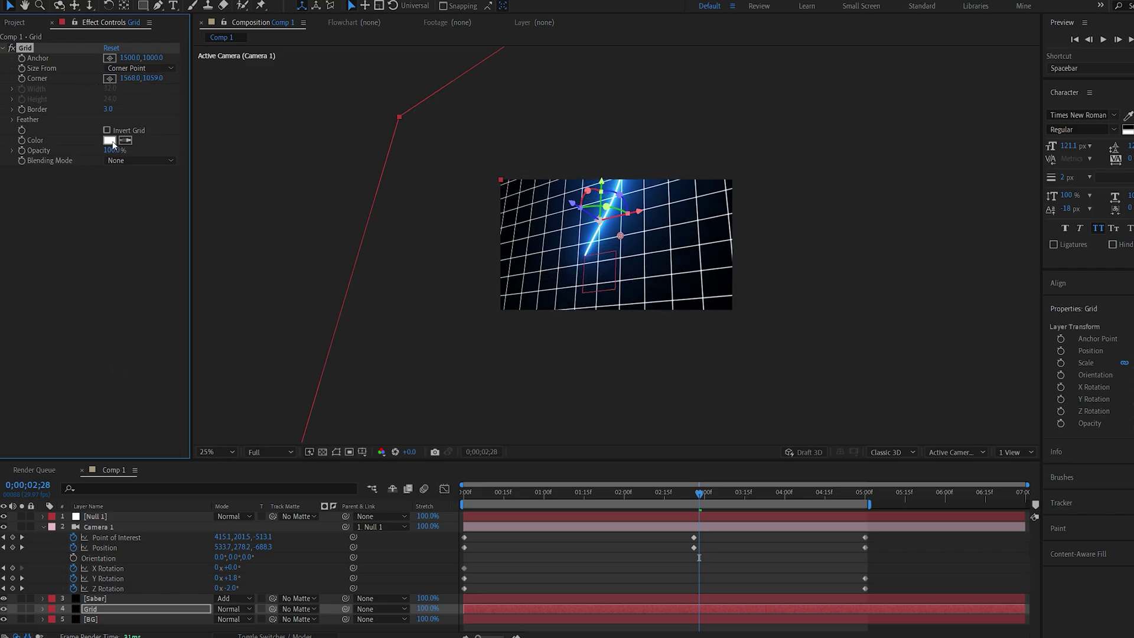
{"action": "type", "text": "0"}
{"action": "key", "text": "Return"}
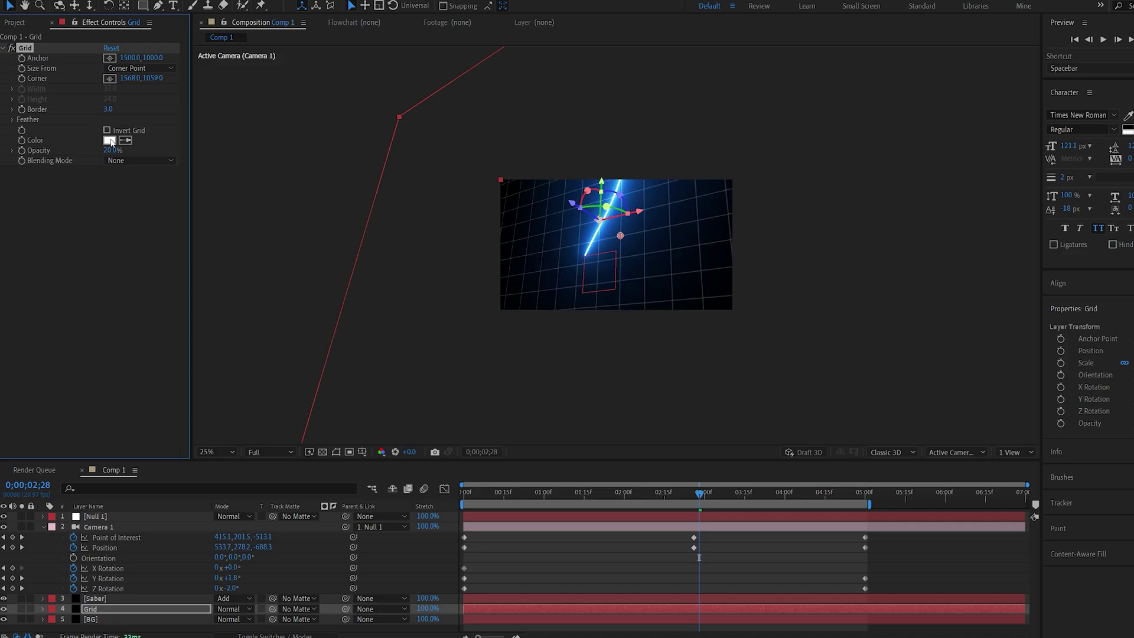
{"action": "left_click", "coordinate": [331, 249]}
{"action": "key", "text": "period"}
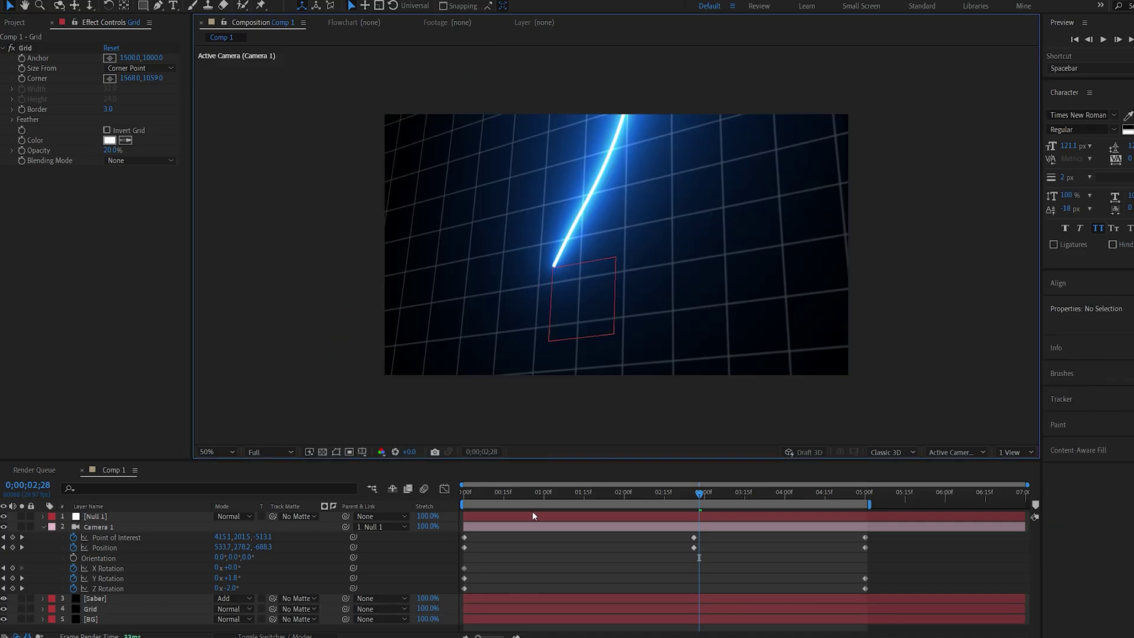
Step: At 0;00;01;19, set the Saber's End Roundness to 2 and turn off Offset Size
{"action": "key", "text": "space"}
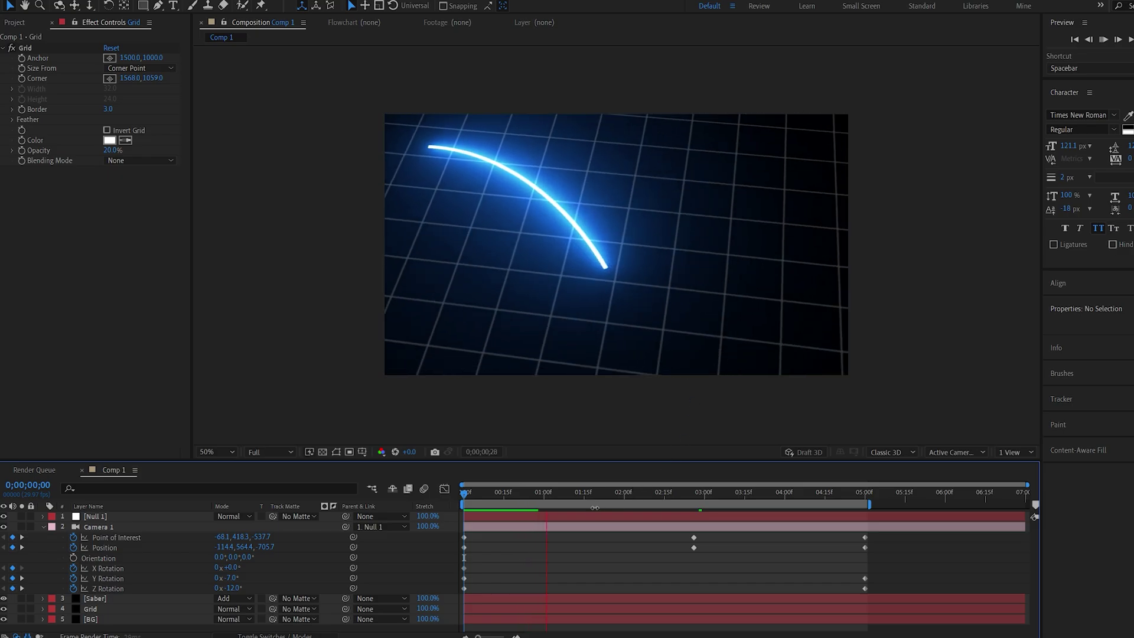
{"action": "left_click_drag", "start_coordinate": [654, 494], "coordinate": [595, 508]}
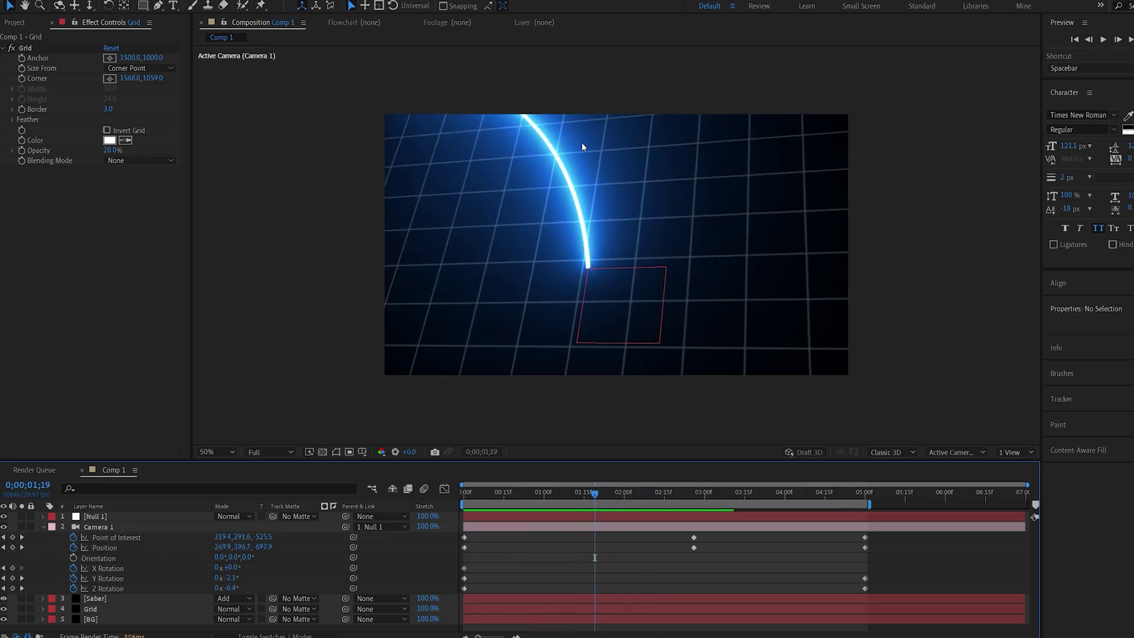
{"action": "left_click", "coordinate": [104, 599]}
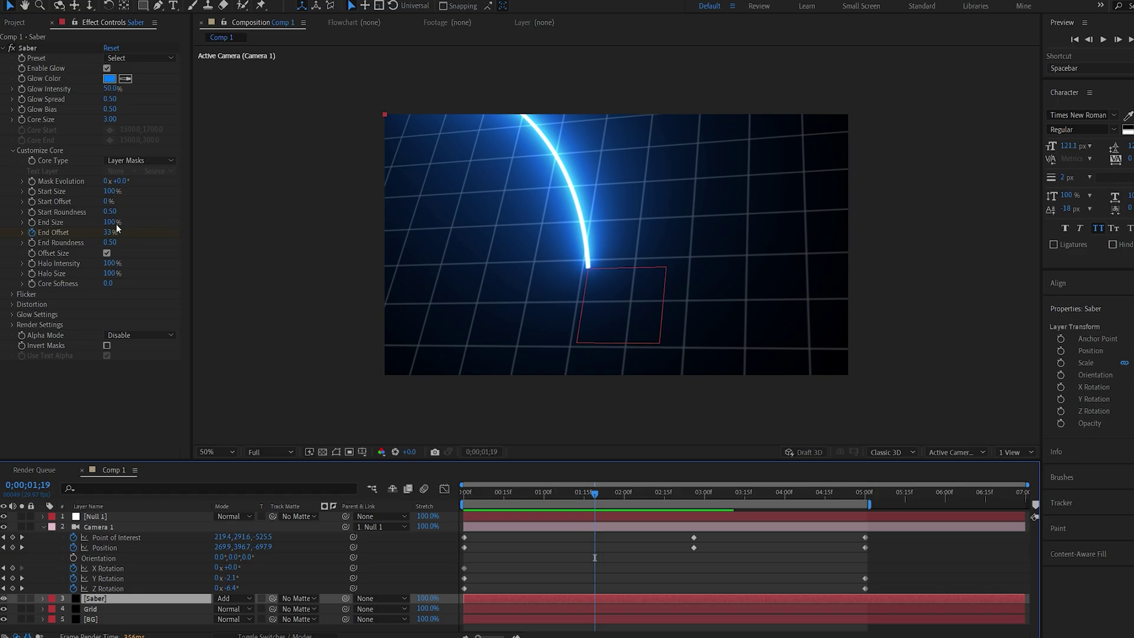
{"action": "left_click", "coordinate": [112, 243]}
{"action": "type", "text": "2"}
{"action": "key", "text": "Return"}
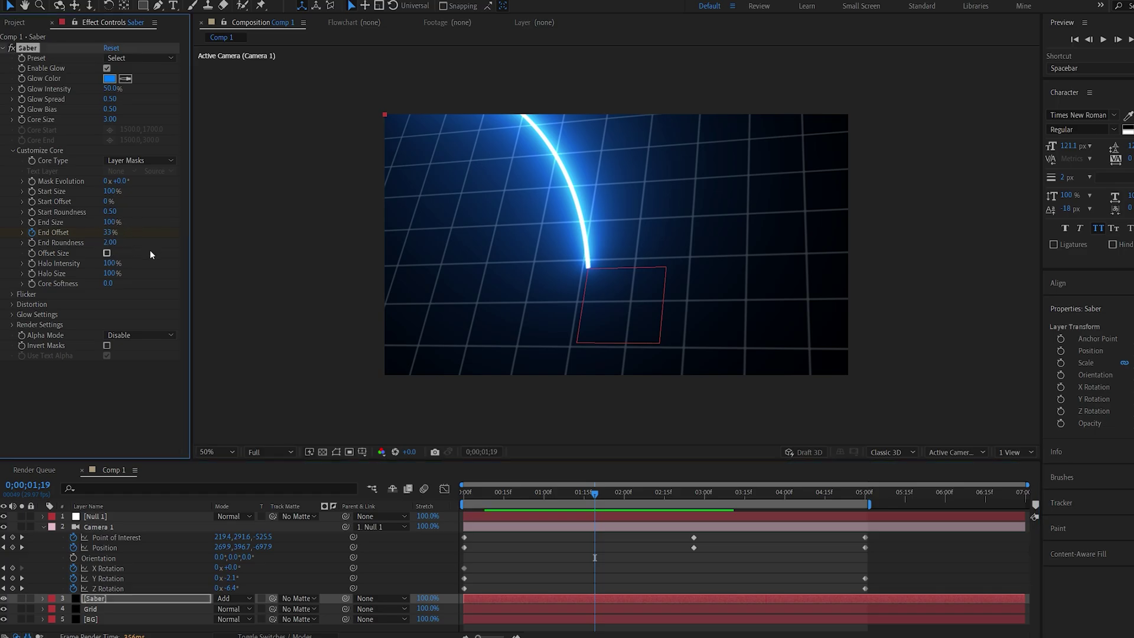
{"action": "left_click", "coordinate": [107, 253]}
Step: Set Start Size to 0% and preview the tapered saber
{"action": "key", "text": "slash"}
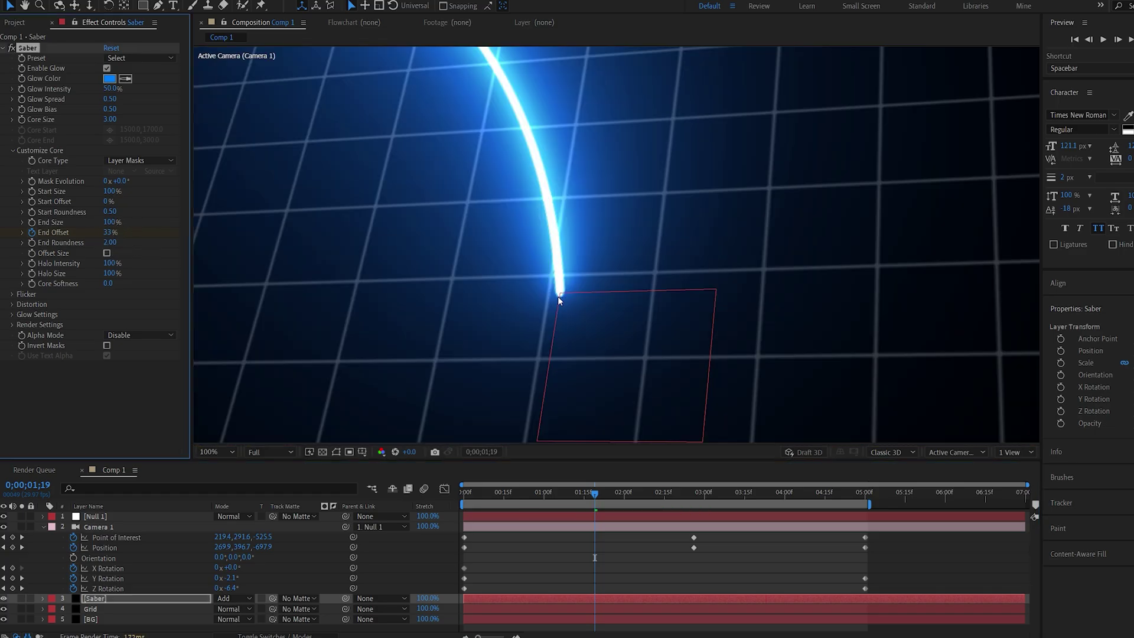
{"action": "key", "text": "comma"}
{"action": "key", "text": "comma"}
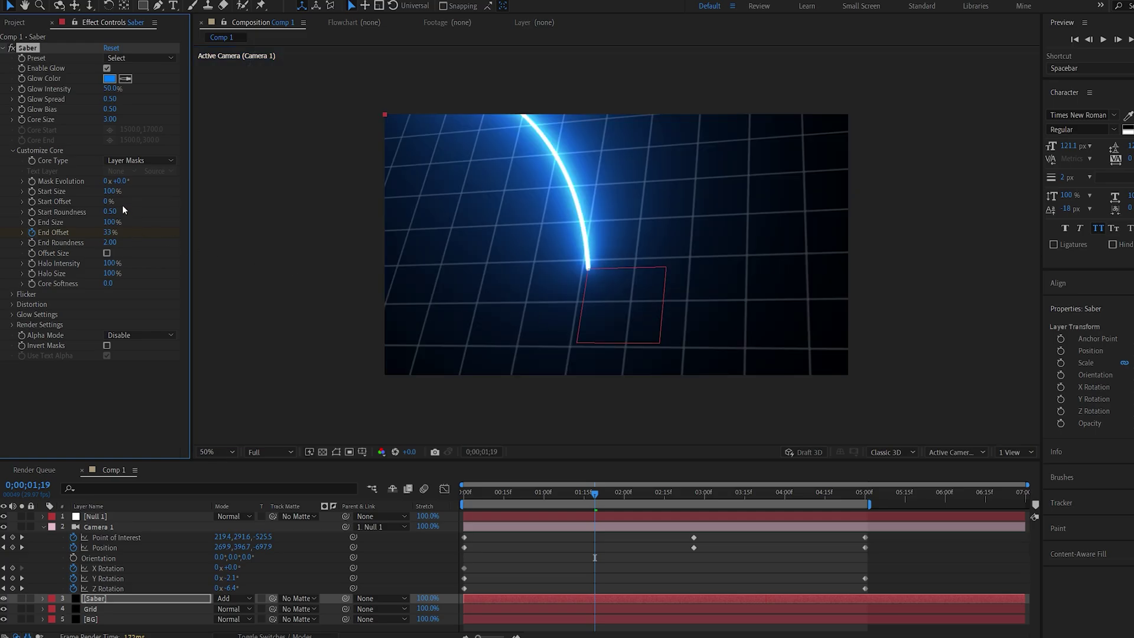
{"action": "type", "text": "0"}
{"action": "key", "text": "Return"}
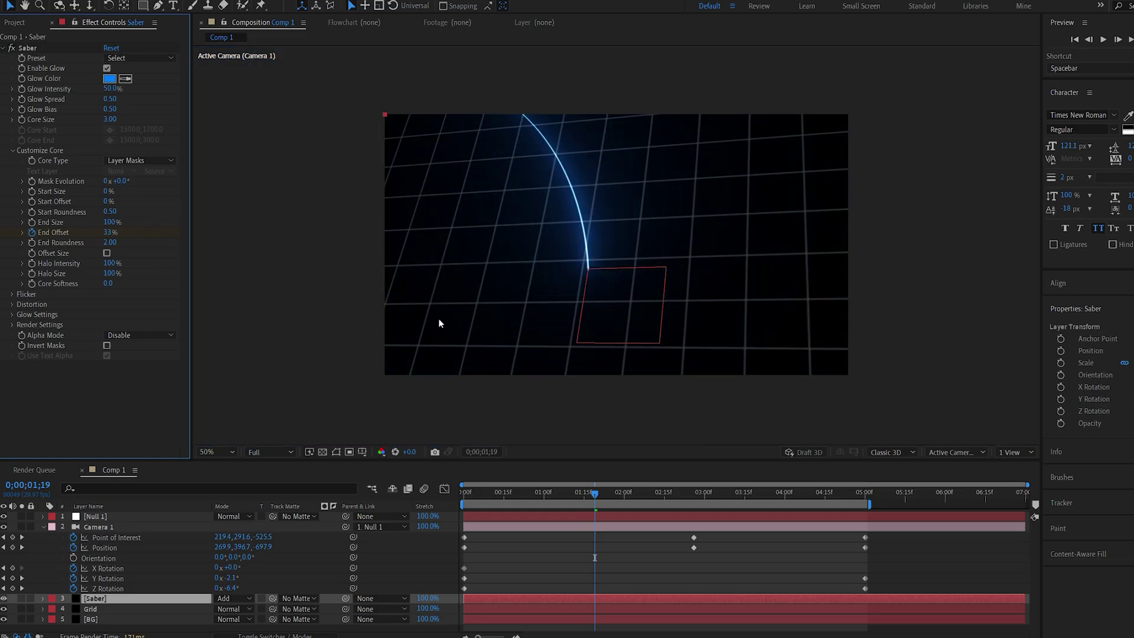
{"action": "key", "text": "space"}
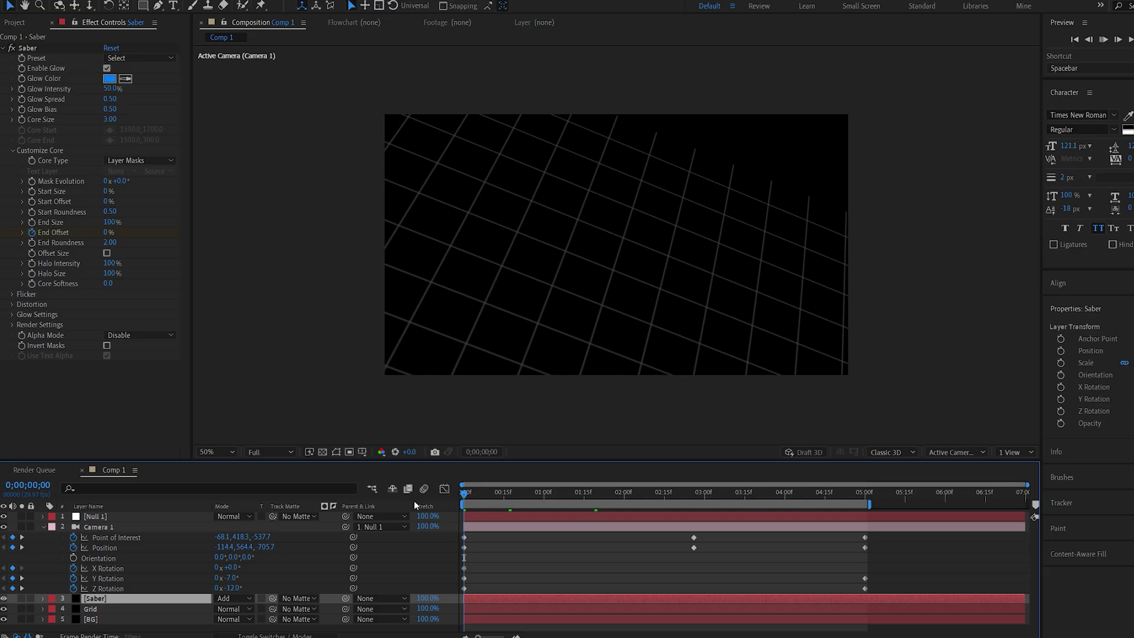